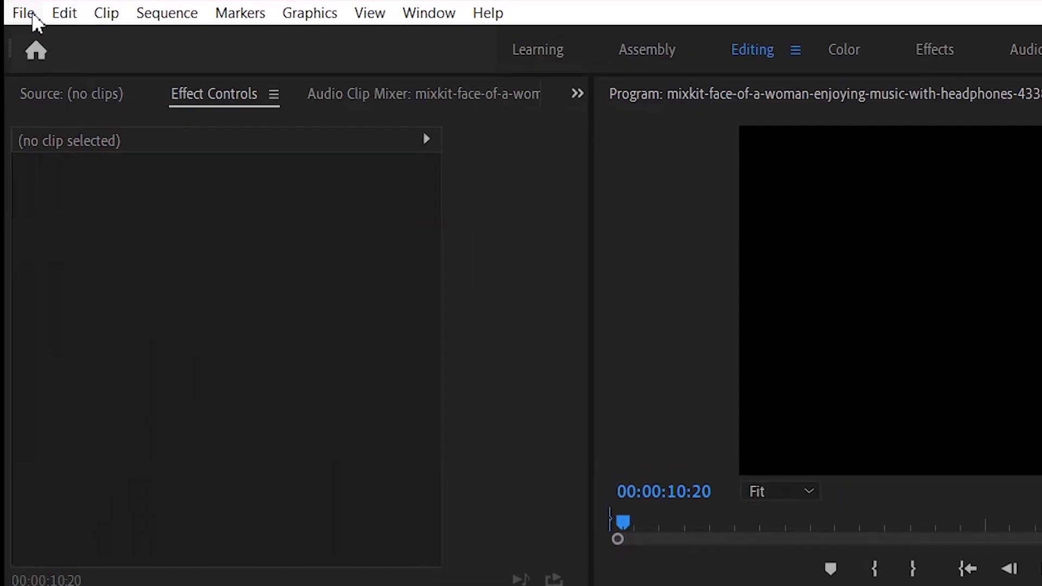
Open the File menu above the empty sequence to reach the commands for new items
{"action": "left_click", "coordinate": [17, 14]}
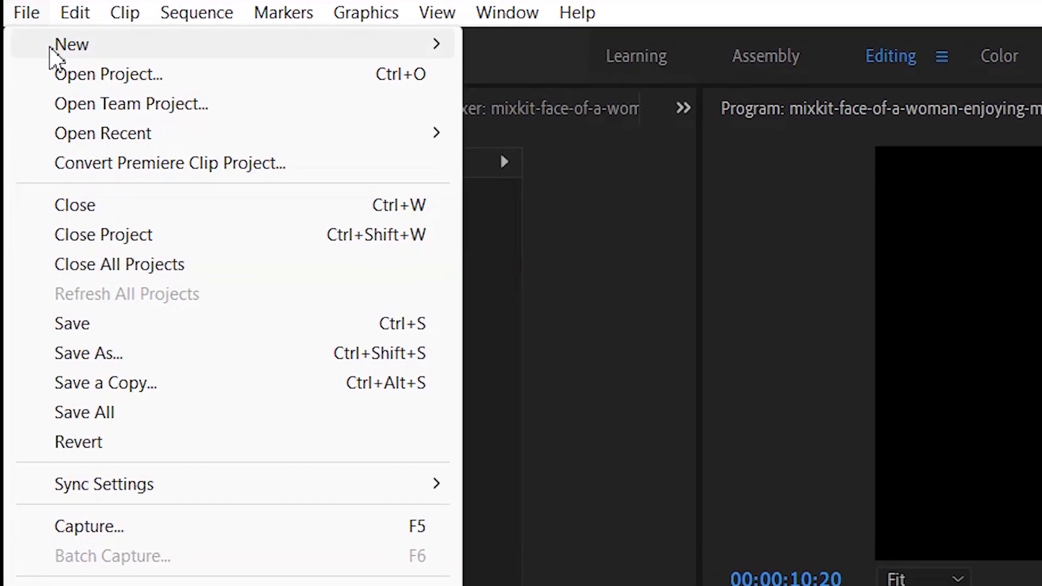
Create a 1920×1080 Black Video clip, place it on V1 at the playhead, and lengthen it
{"action": "mouse_move", "coordinate": [26, 32]}
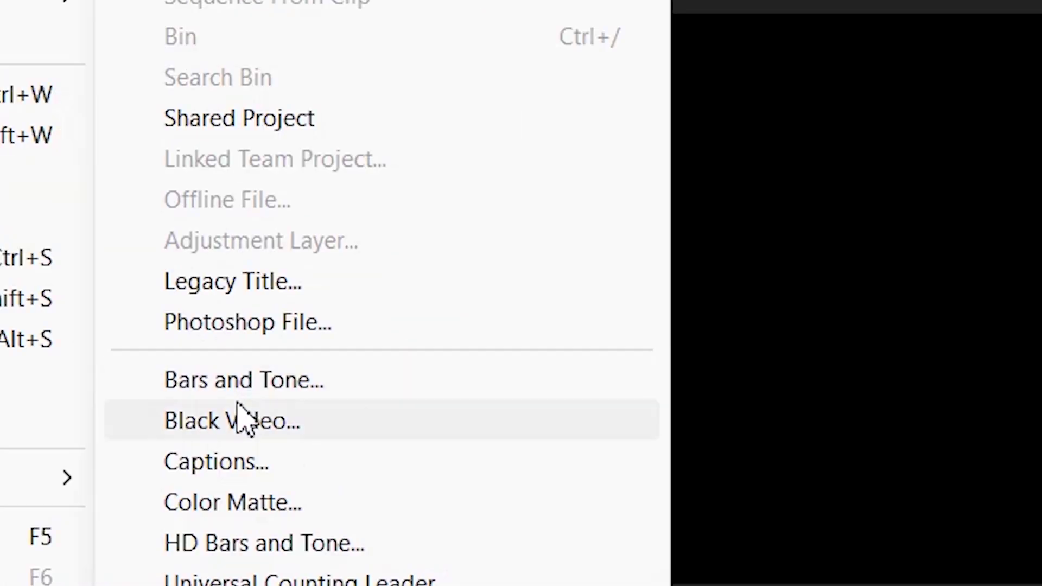
{"action": "left_click", "coordinate": [235, 423]}
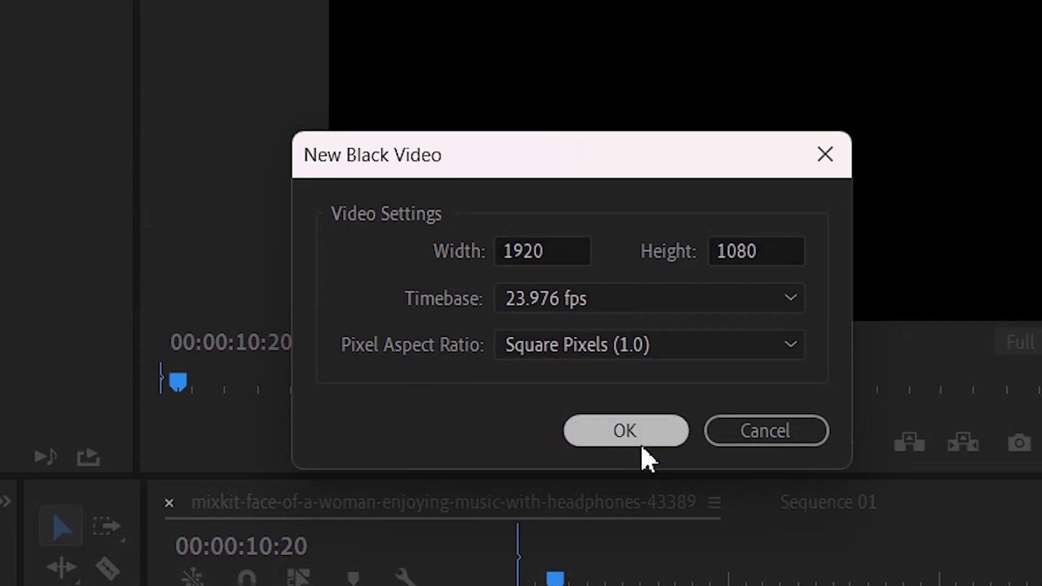
{"action": "left_click", "coordinate": [646, 458]}
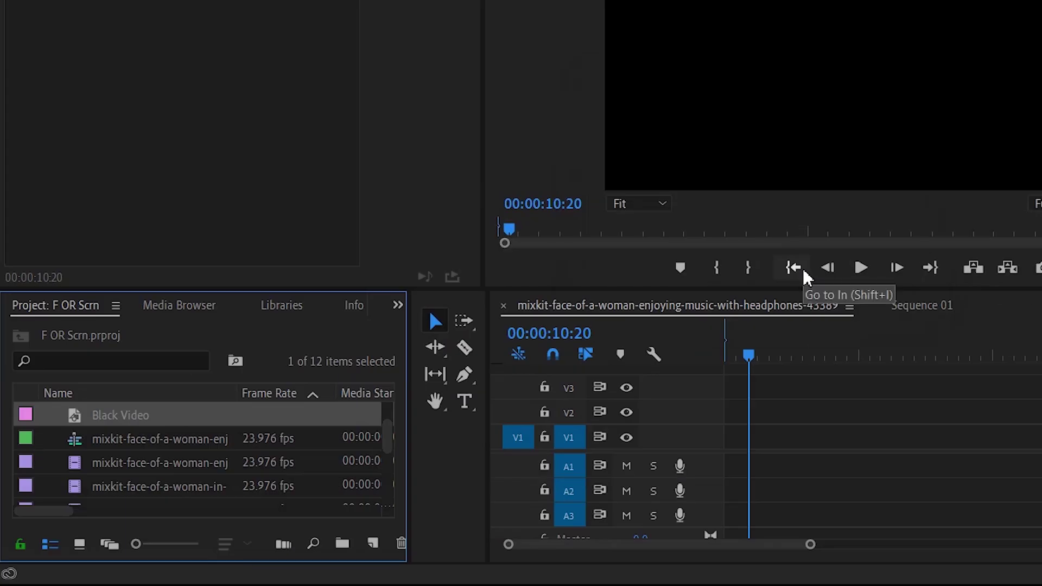
{"action": "left_click_drag", "start_coordinate": [144, 418], "coordinate": [726, 458]}
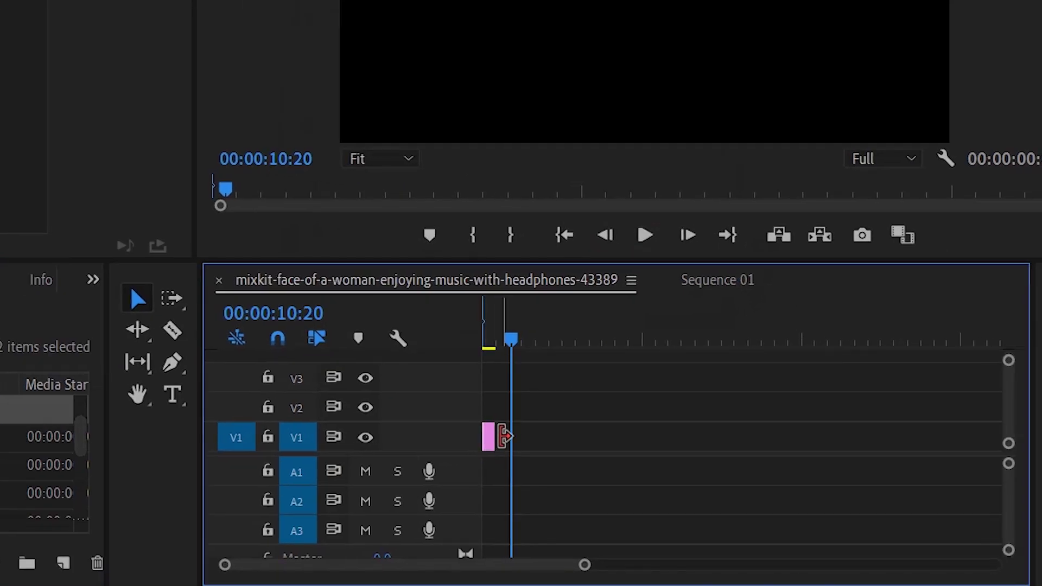
{"action": "left_click_drag", "start_coordinate": [504, 437], "coordinate": [646, 434]}
Select the Black Video clip and bring up the Essential Graphics panel from the Window menu
{"action": "left_click", "coordinate": [572, 449]}
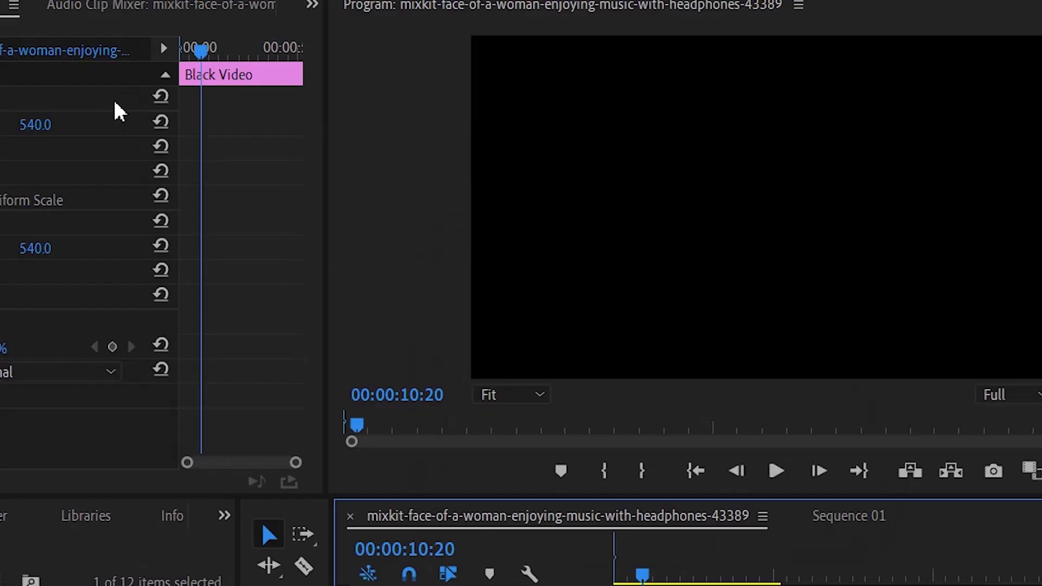
{"action": "left_click", "coordinate": [211, 17]}
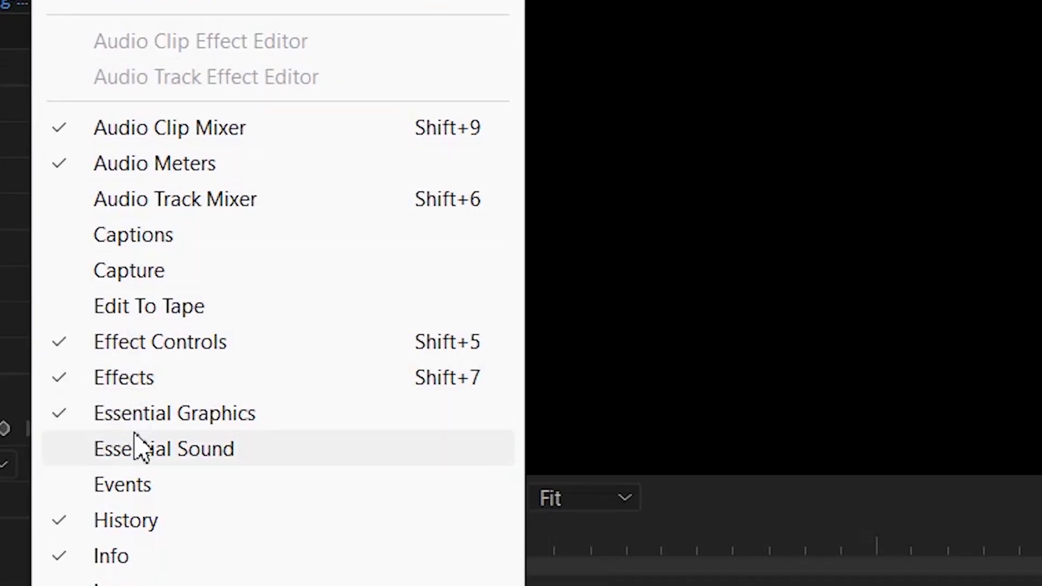
{"action": "left_click", "coordinate": [154, 416]}
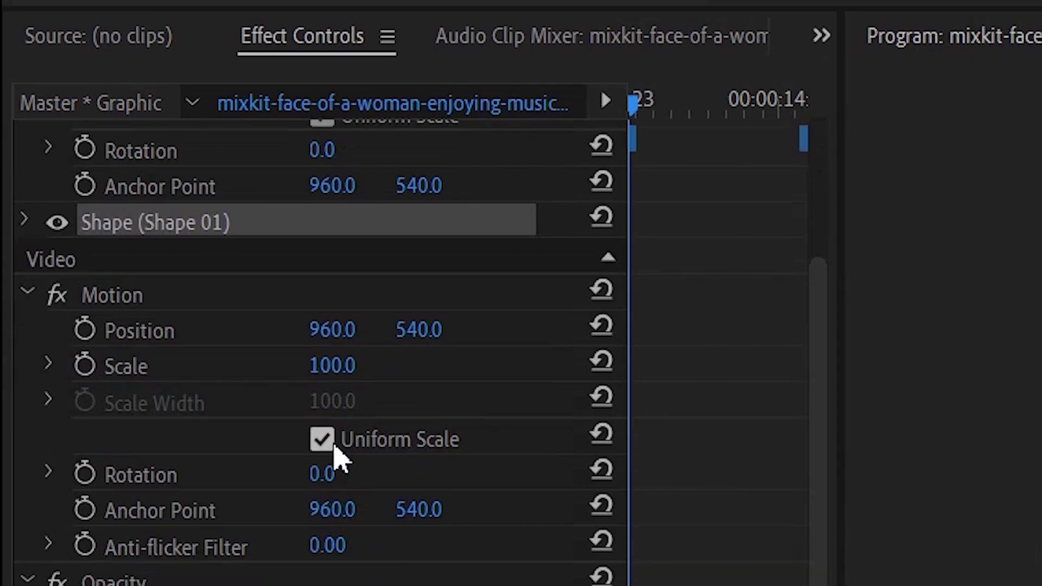
Turn off Uniform Scale and size the rectangle to width 399 and height 489
{"action": "left_click", "coordinate": [323, 439]}
{"action": "left_click", "coordinate": [332, 402]}
{"action": "type", "text": "150"}
{"action": "key", "text": "Return"}
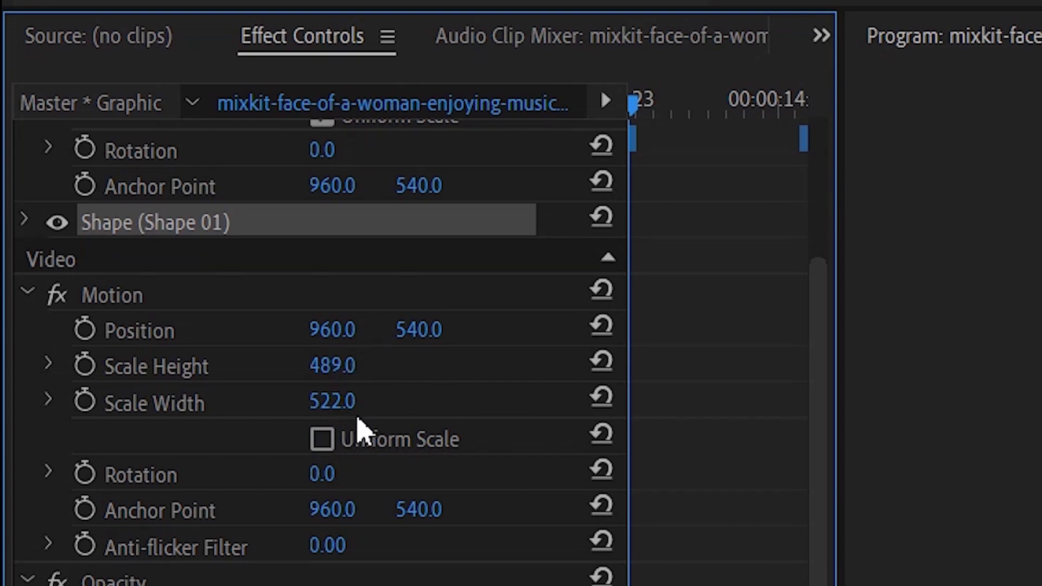
{"action": "left_click_drag", "start_coordinate": [380, 401], "coordinate": [359, 401]}
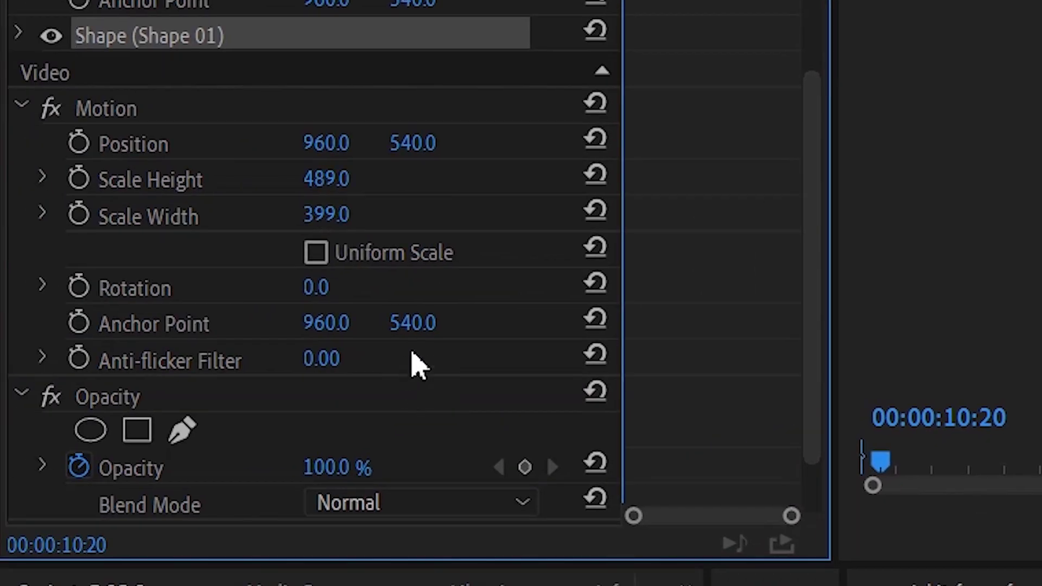
{"action": "scroll", "coordinate": [431, 380], "scroll_direction": "down", "scroll_amount": 2}
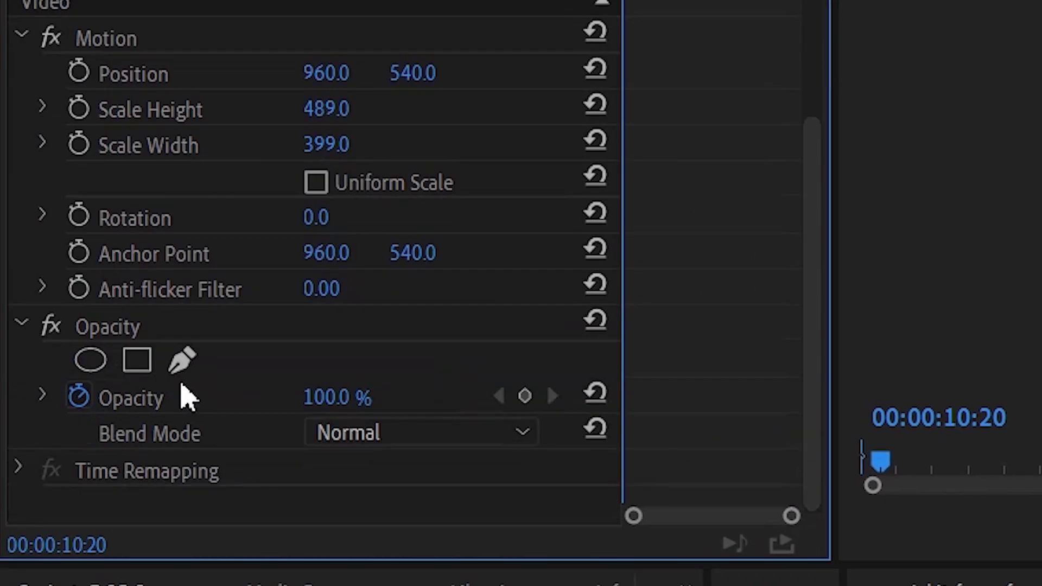
Pen-draw a closed opacity mask around the white rectangle, rounding all four corners
{"action": "left_click", "coordinate": [182, 360]}
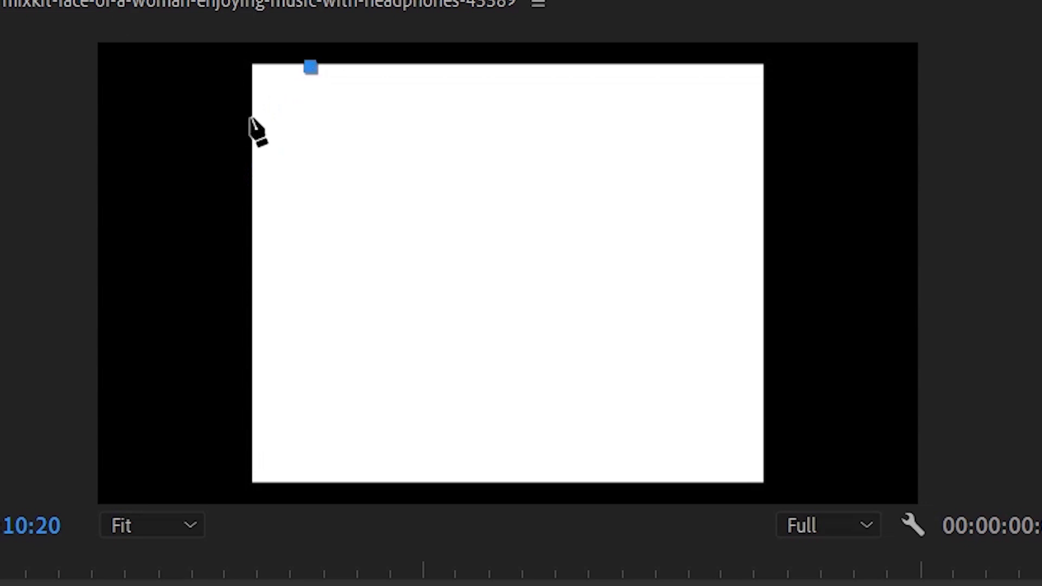
{"action": "left_click_drag", "start_coordinate": [252, 117], "coordinate": [268, 100]}
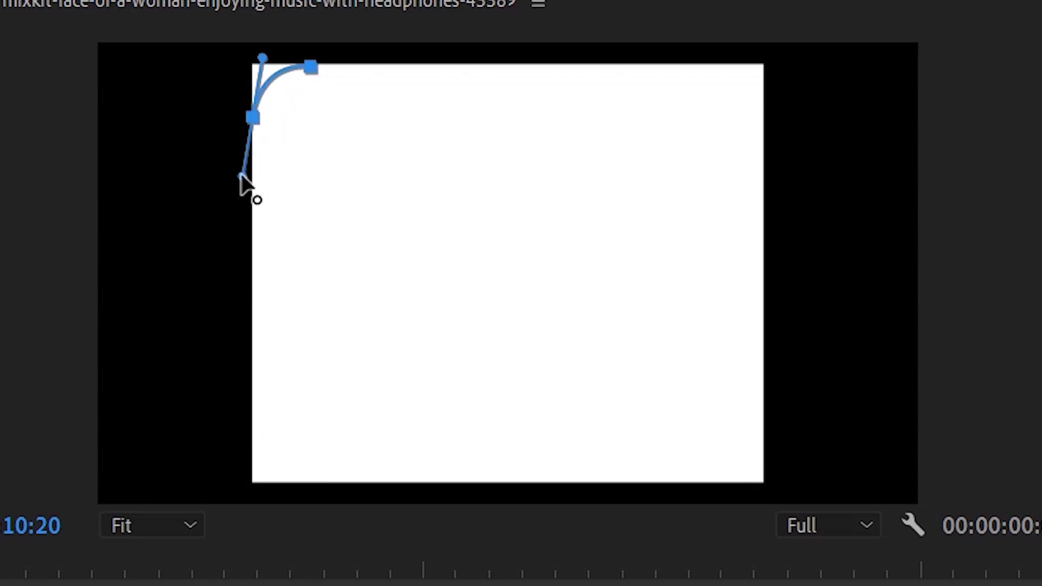
{"action": "left_click_drag", "start_coordinate": [242, 177], "coordinate": [252, 183]}
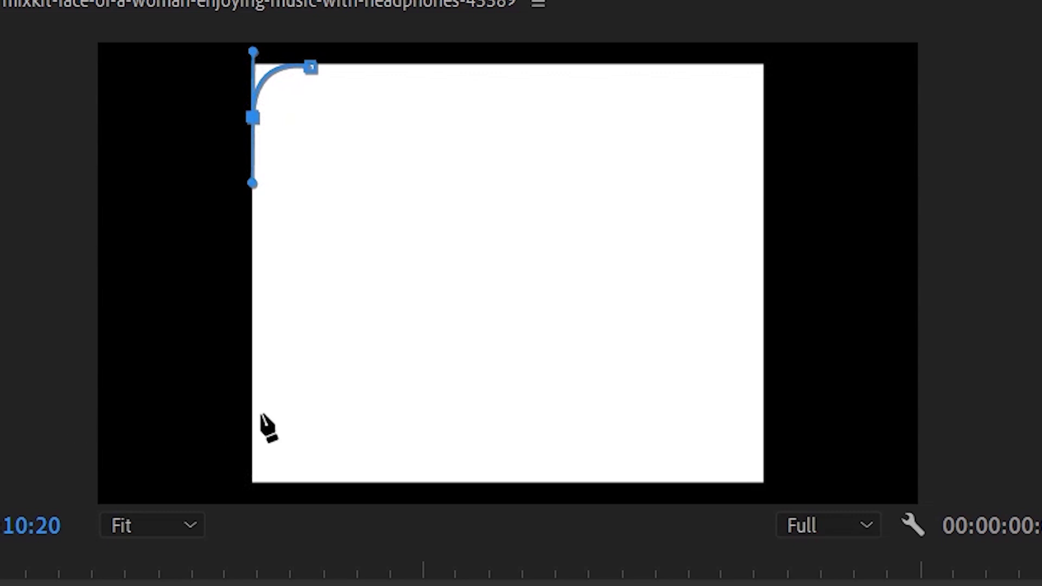
{"action": "left_click", "coordinate": [250, 426]}
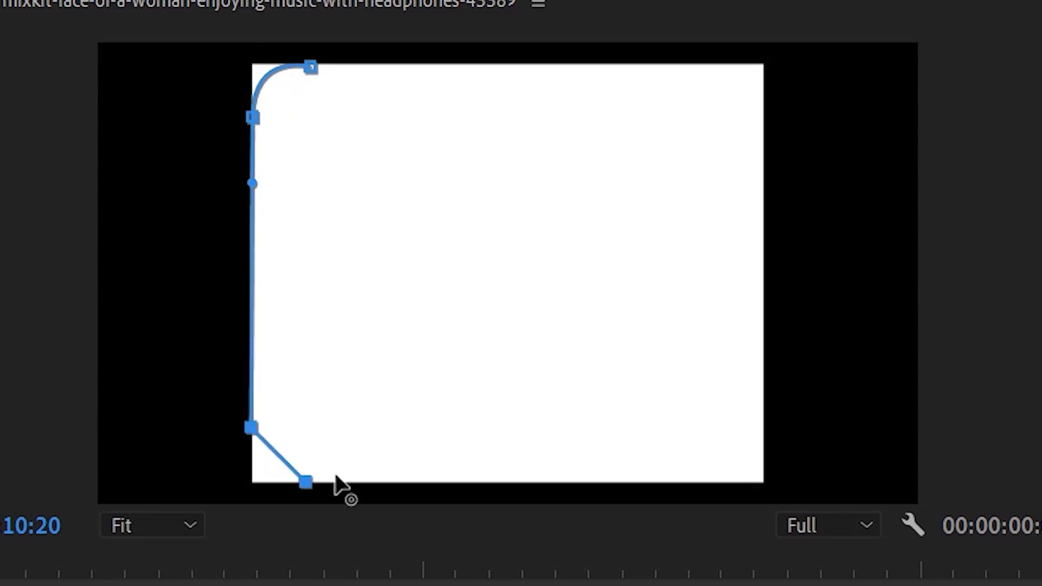
{"action": "left_click_drag", "start_coordinate": [337, 483], "coordinate": [368, 483]}
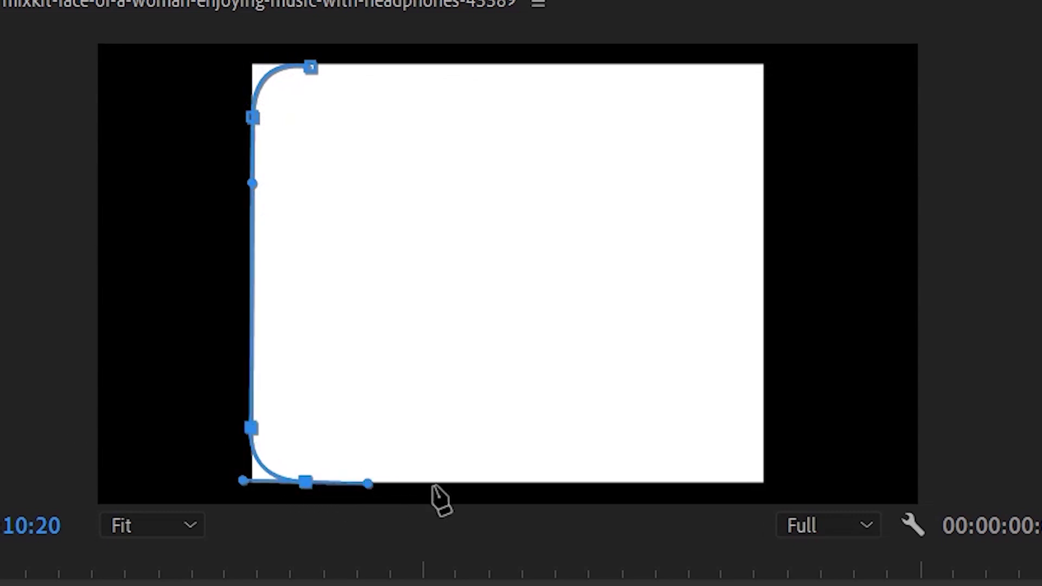
{"action": "left_click", "coordinate": [706, 482]}
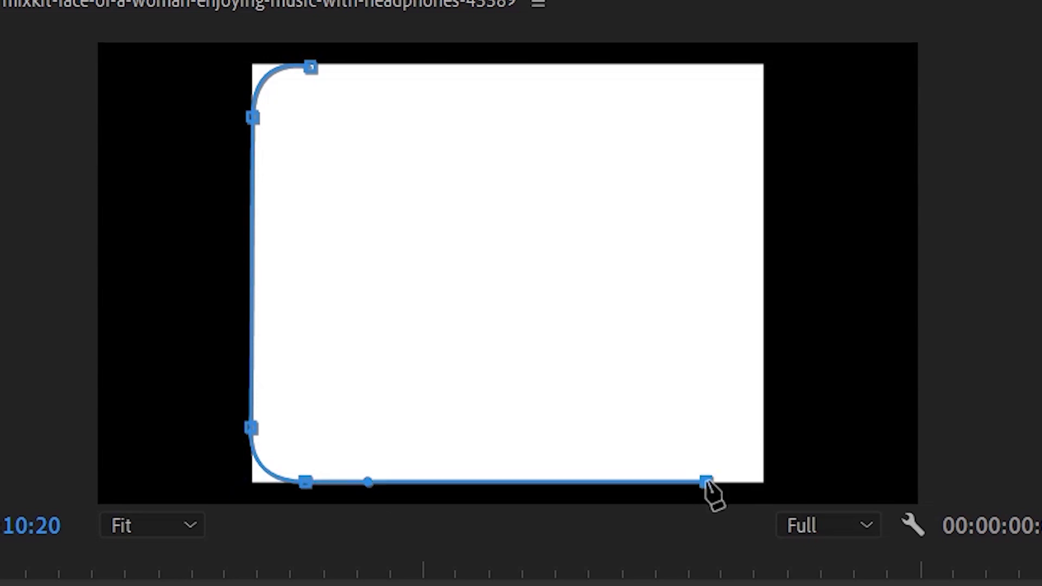
{"action": "left_click_drag", "start_coordinate": [764, 434], "coordinate": [762, 374]}
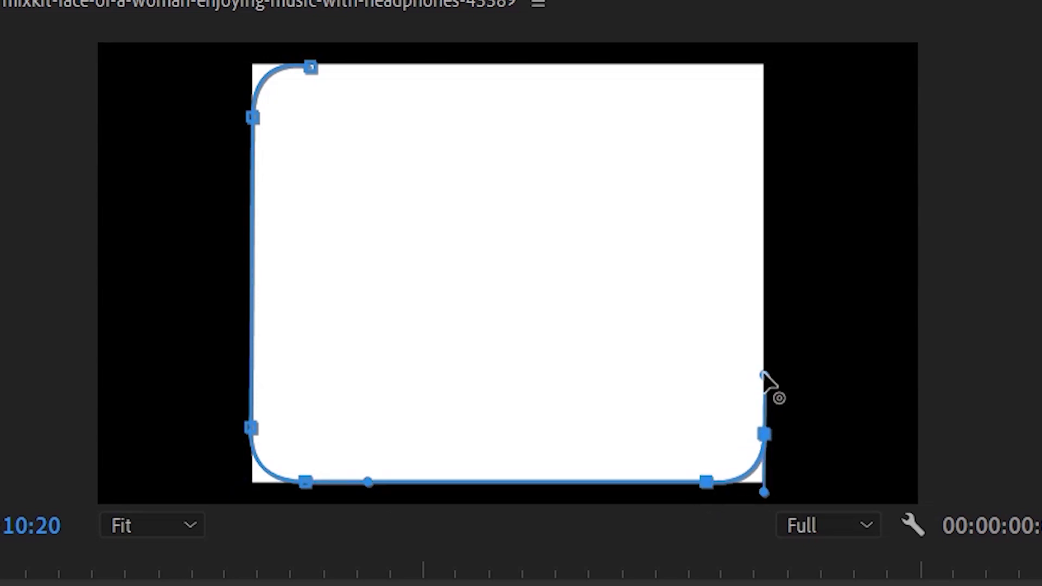
{"action": "left_click", "coordinate": [762, 111]}
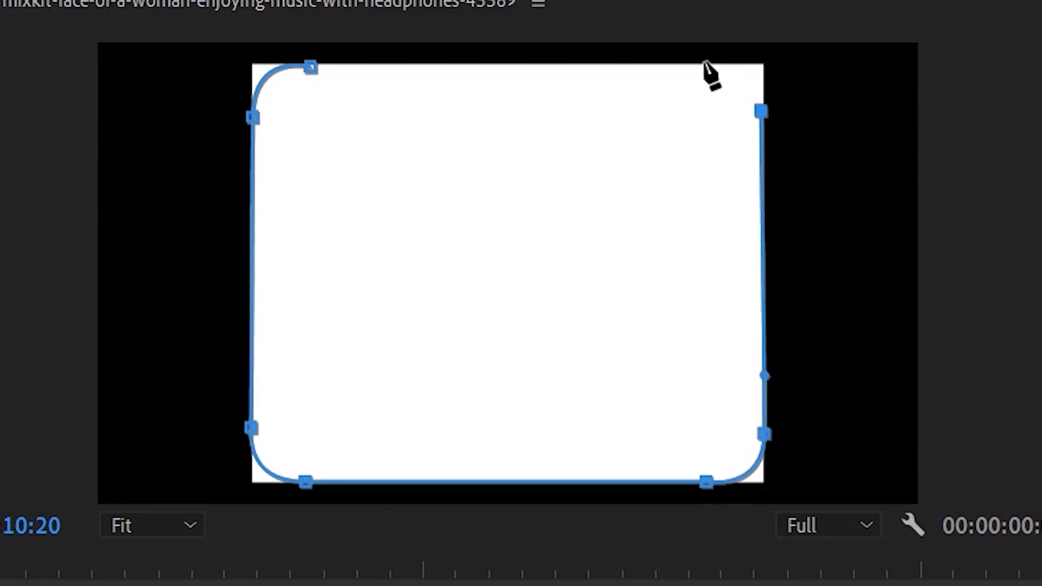
{"action": "left_click_drag", "start_coordinate": [710, 63], "coordinate": [648, 64]}
{"action": "left_click", "coordinate": [310, 67]}
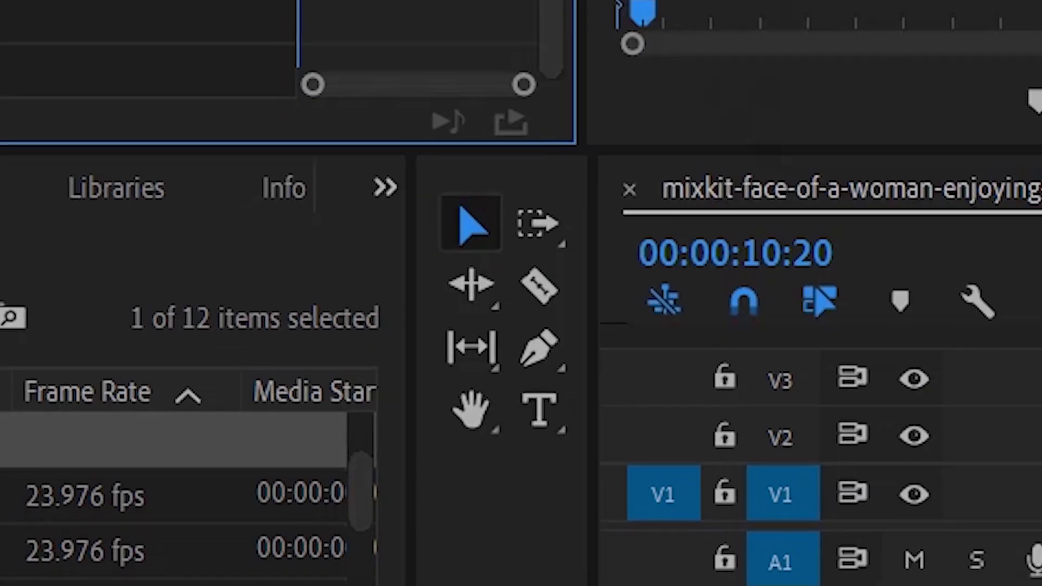
Find Gaussian Blur by searching 'gau' in Effects and apply it to the Black Video clip
{"action": "left_click", "coordinate": [387, 188]}
{"action": "left_click", "coordinate": [449, 445]}
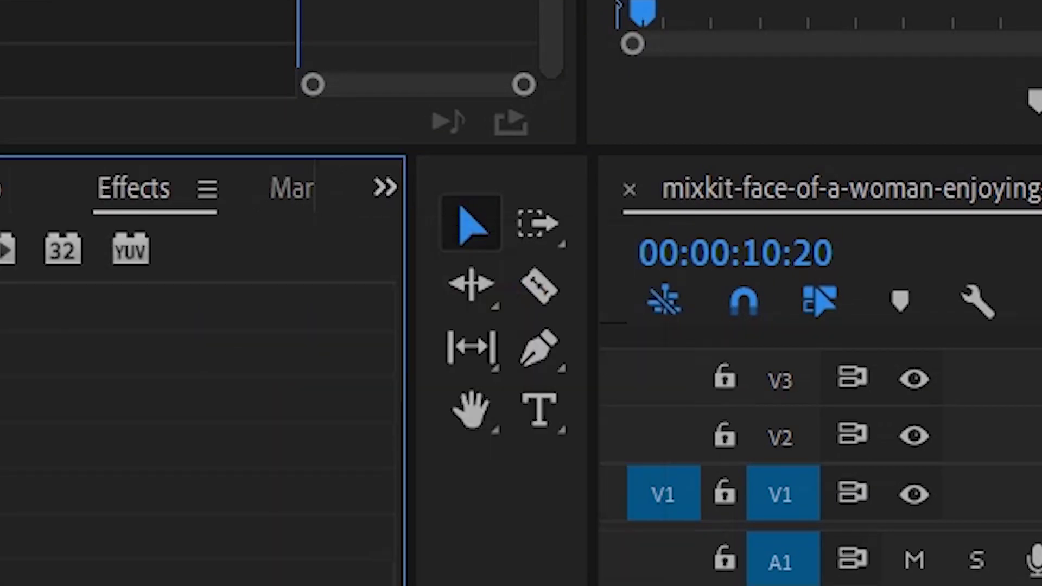
{"action": "left_click", "coordinate": [362, 86]}
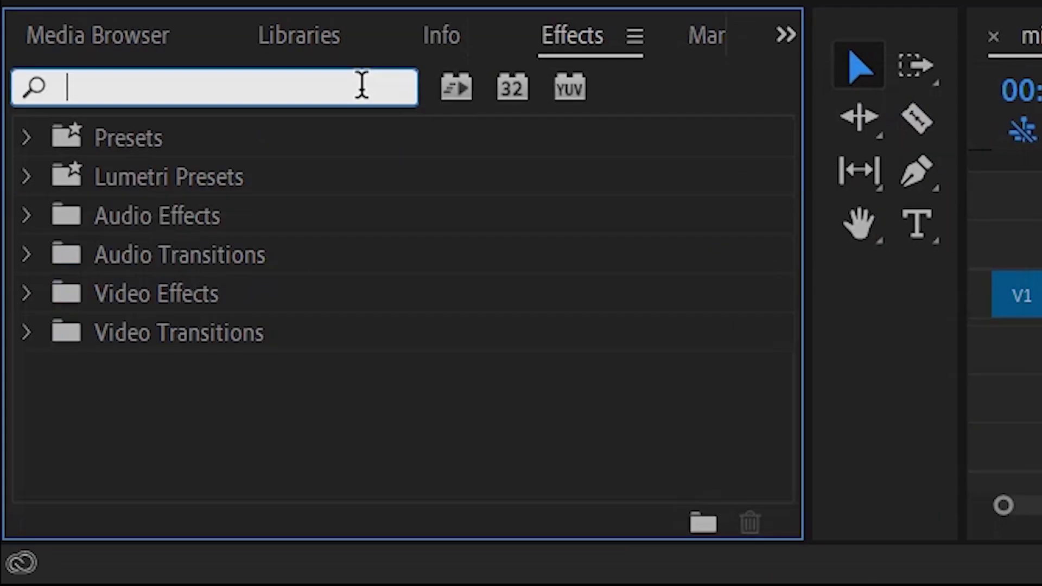
{"action": "type", "text": "gau"}
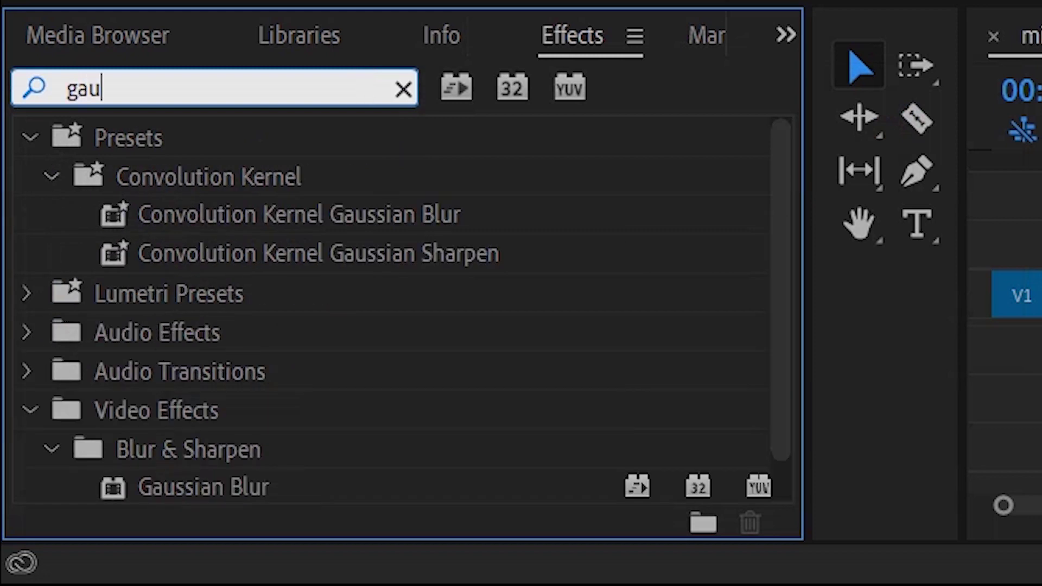
{"action": "left_click_drag", "start_coordinate": [225, 510], "coordinate": [542, 268]}
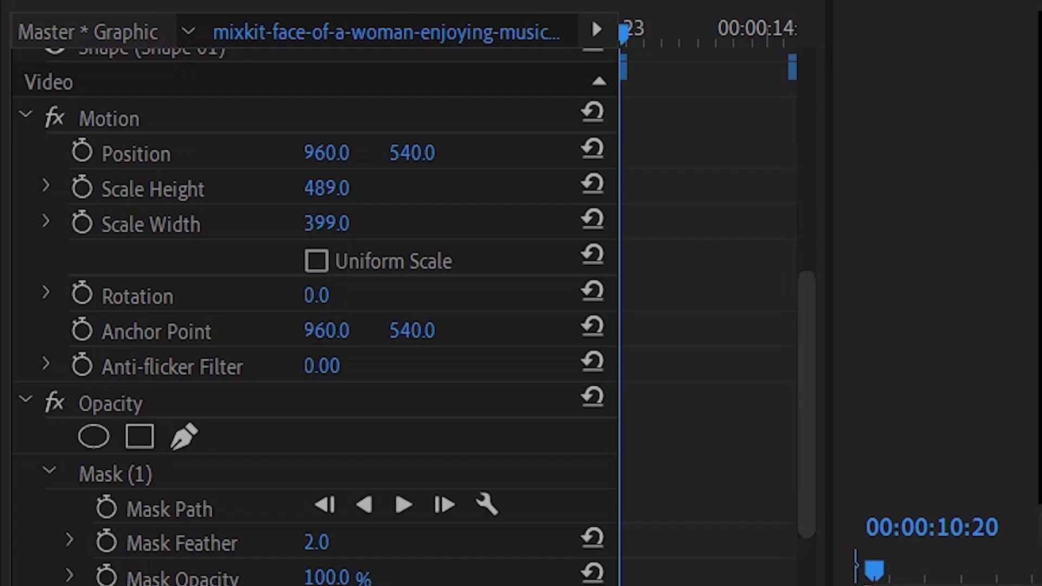
Set the Gaussian Blur's Blurriness to 10 in Effect Controls
{"action": "scroll", "coordinate": [489, 535], "scroll_direction": "down", "scroll_amount": 3}
{"action": "scroll", "coordinate": [418, 419], "scroll_direction": "up", "scroll_amount": 2}
{"action": "scroll", "coordinate": [415, 449], "scroll_direction": "down", "scroll_amount": 2}
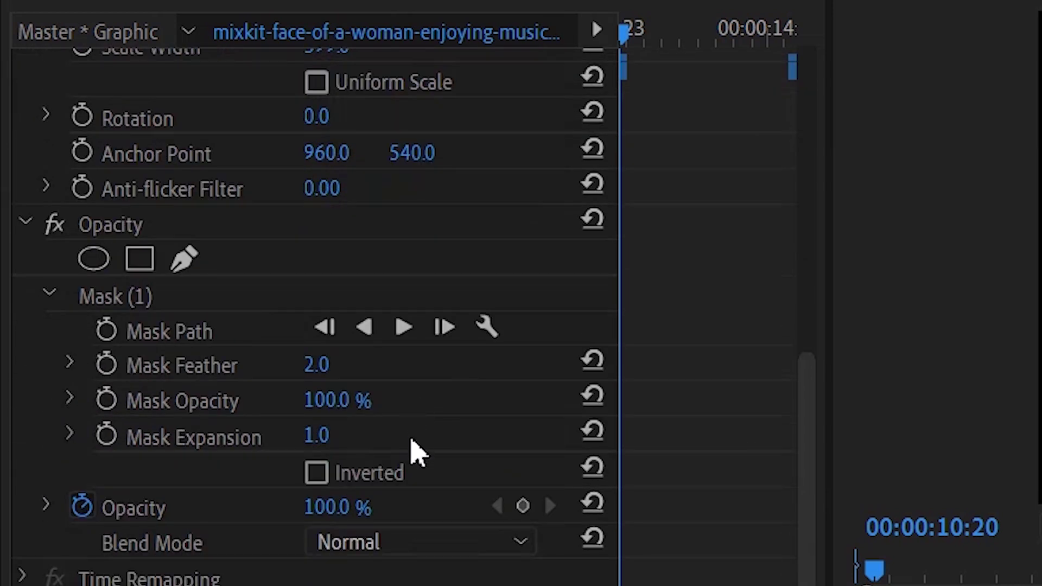
{"action": "scroll", "coordinate": [394, 502], "scroll_direction": "up", "scroll_amount": 2}
{"action": "scroll", "coordinate": [393, 502], "scroll_direction": "up", "scroll_amount": 5}
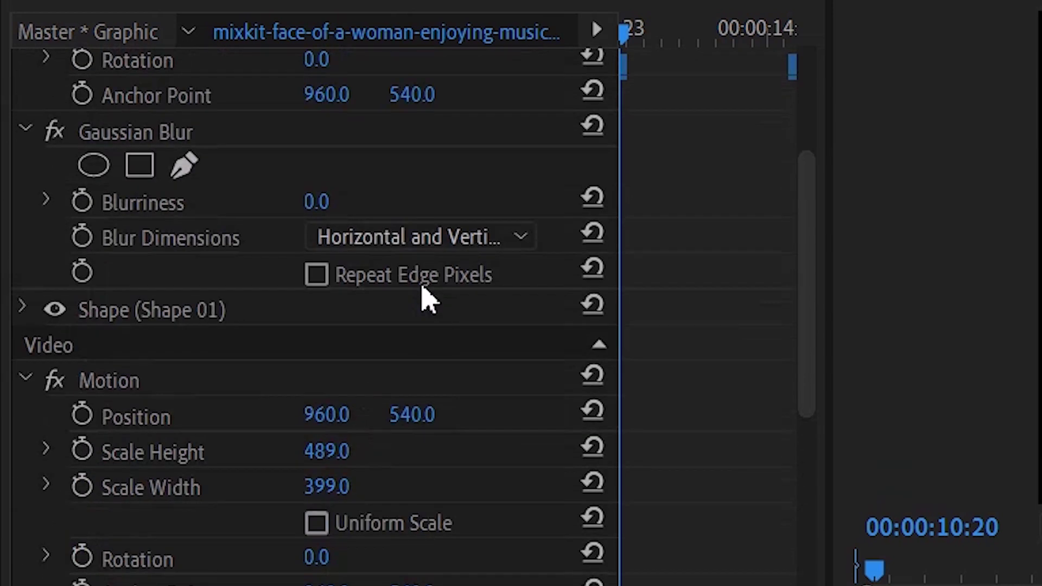
{"action": "left_click", "coordinate": [321, 200]}
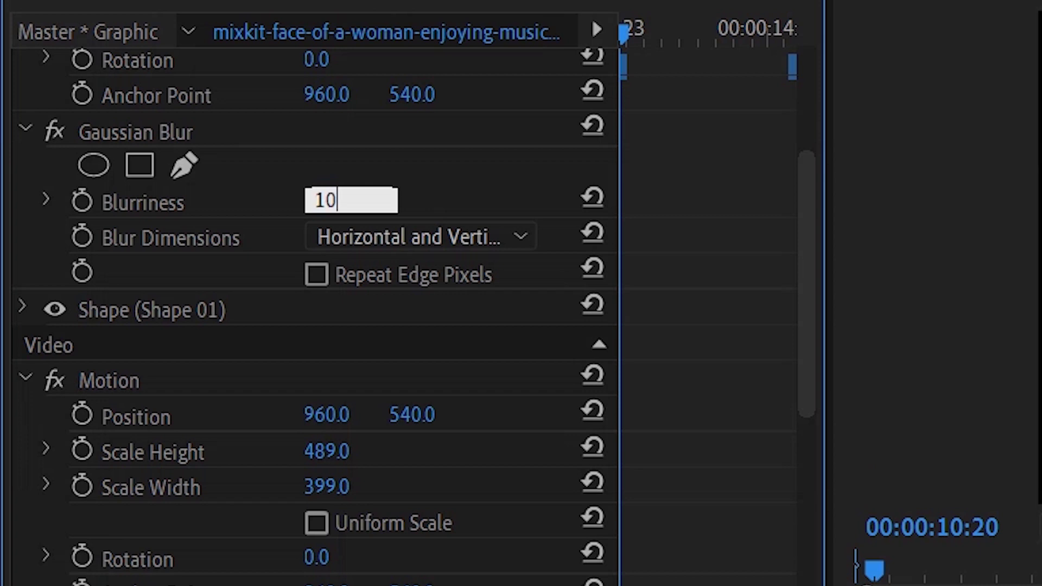
{"action": "key", "text": "Return"}
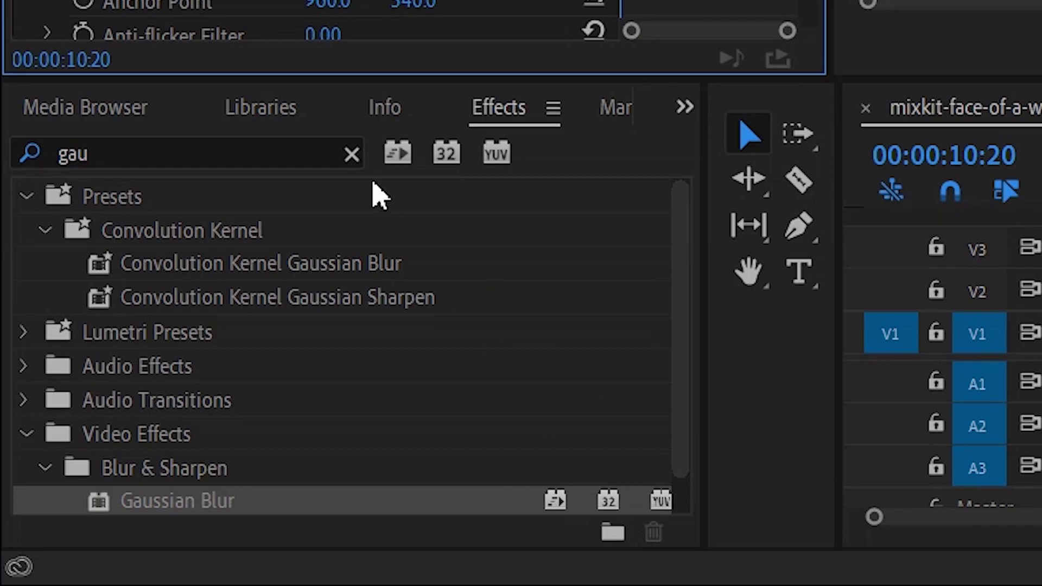
Apply the Noise effect, searched as 'nois', to the V2 graphic and extend its start to the beginning
{"action": "left_click", "coordinate": [352, 154]}
{"action": "left_click", "coordinate": [315, 149]}
{"action": "type", "text": "n"}
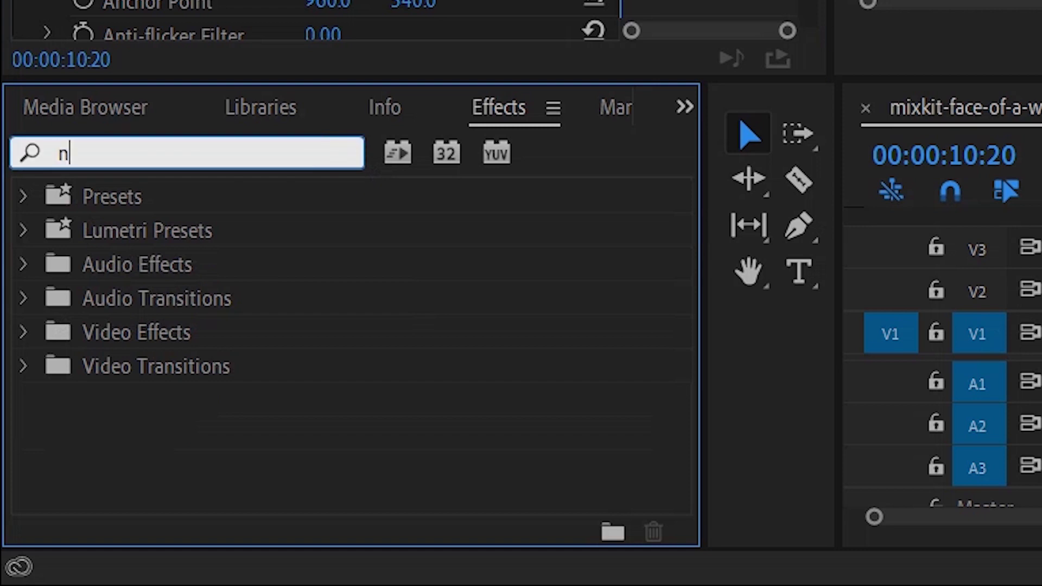
{"action": "type", "text": "o"}
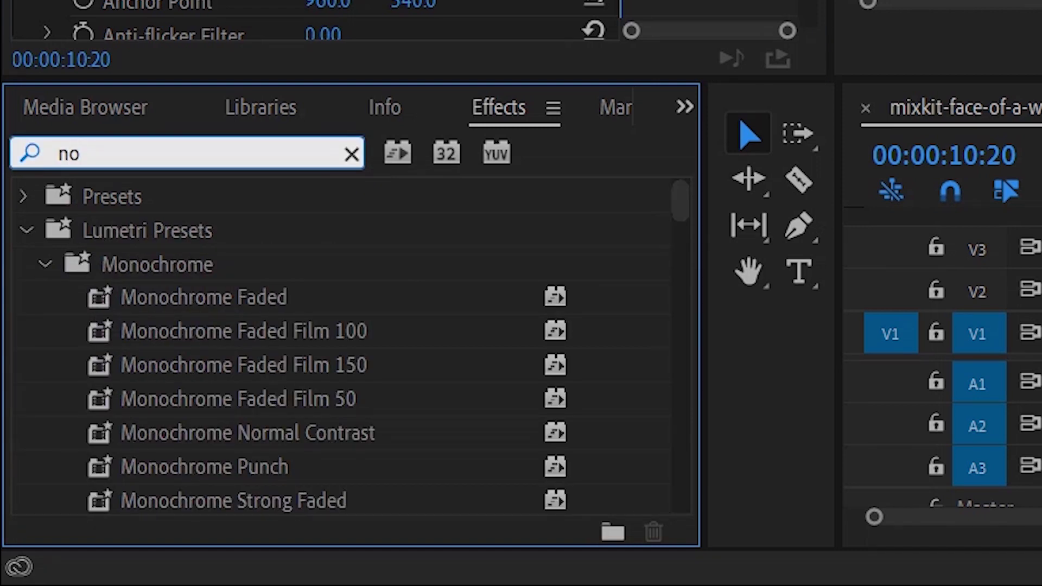
{"action": "type", "text": "ise"}
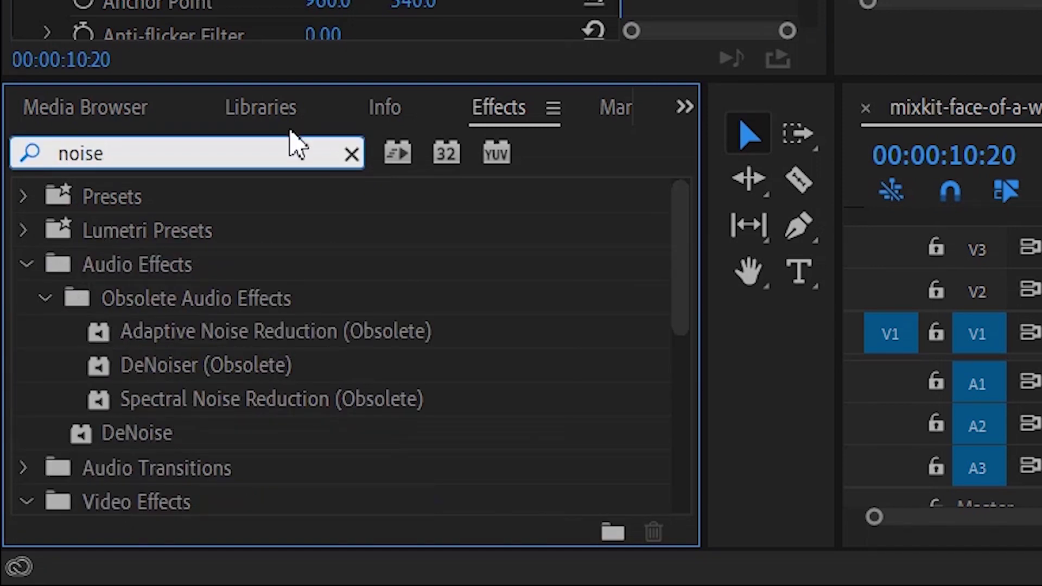
{"action": "scroll", "coordinate": [356, 326], "scroll_direction": "down", "scroll_amount": 5}
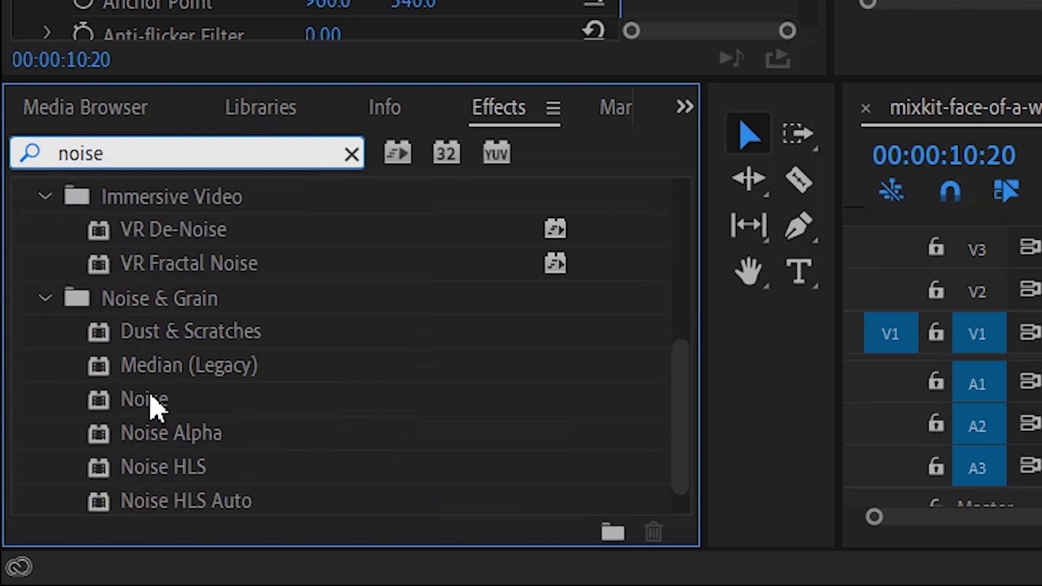
{"action": "left_click_drag", "start_coordinate": [154, 406], "coordinate": [1041, 291]}
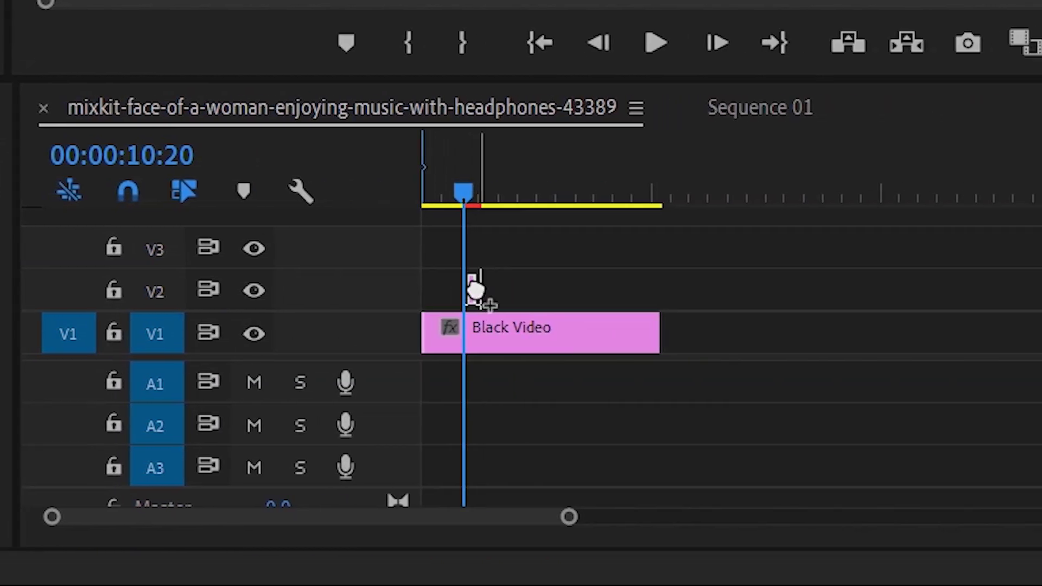
{"action": "left_click_drag", "start_coordinate": [478, 295], "coordinate": [473, 291]}
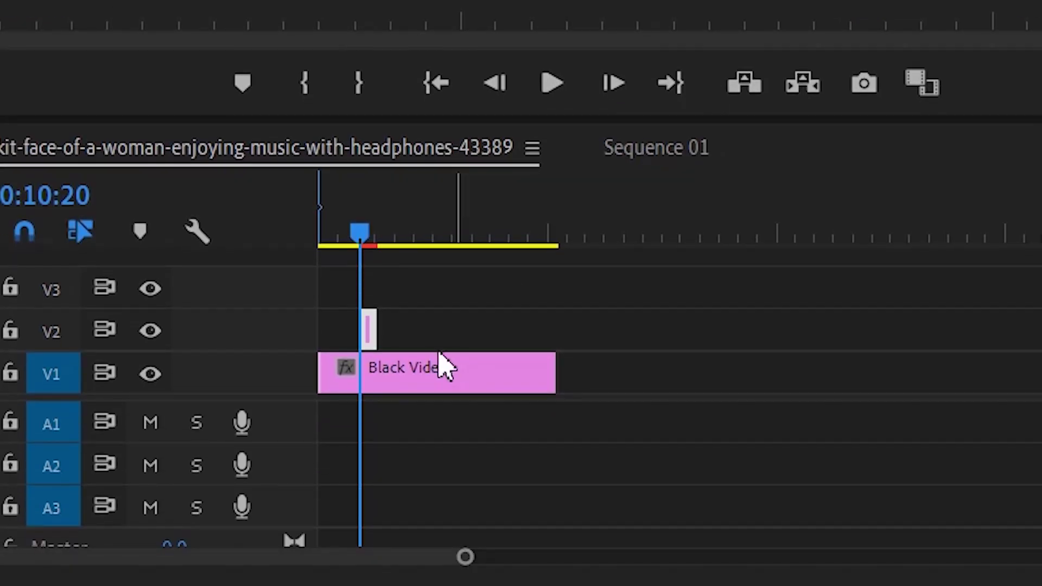
{"action": "left_click_drag", "start_coordinate": [358, 320], "coordinate": [309, 318]}
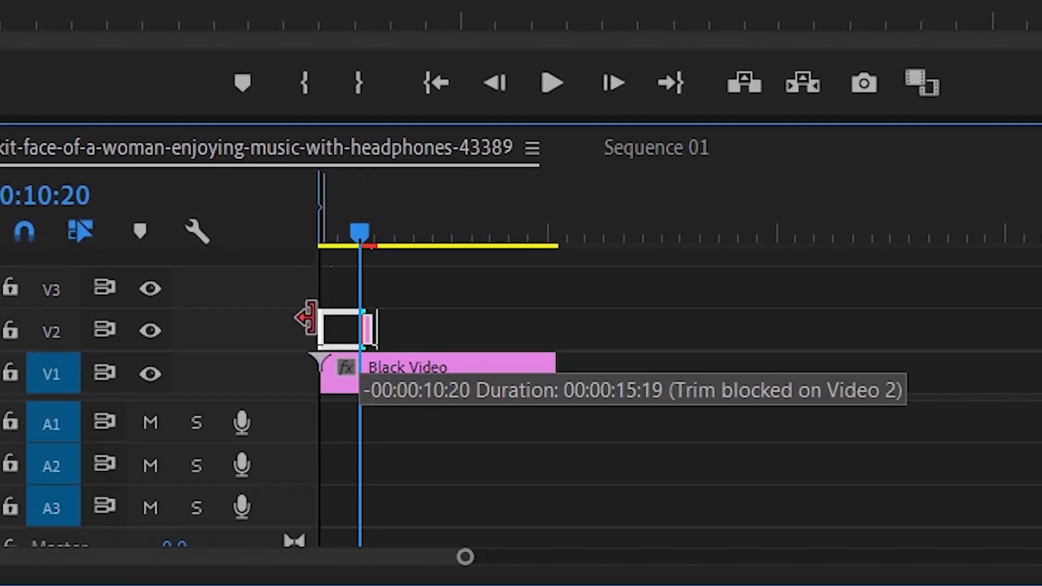
Lengthen the graphic clip, select it with Black Video, and nest both as Nested Sequence 03
{"action": "left_click_drag", "start_coordinate": [373, 324], "coordinate": [624, 400]}
{"action": "left_click_drag", "start_coordinate": [687, 440], "coordinate": [461, 339]}
{"action": "right_click", "coordinate": [393, 328]}
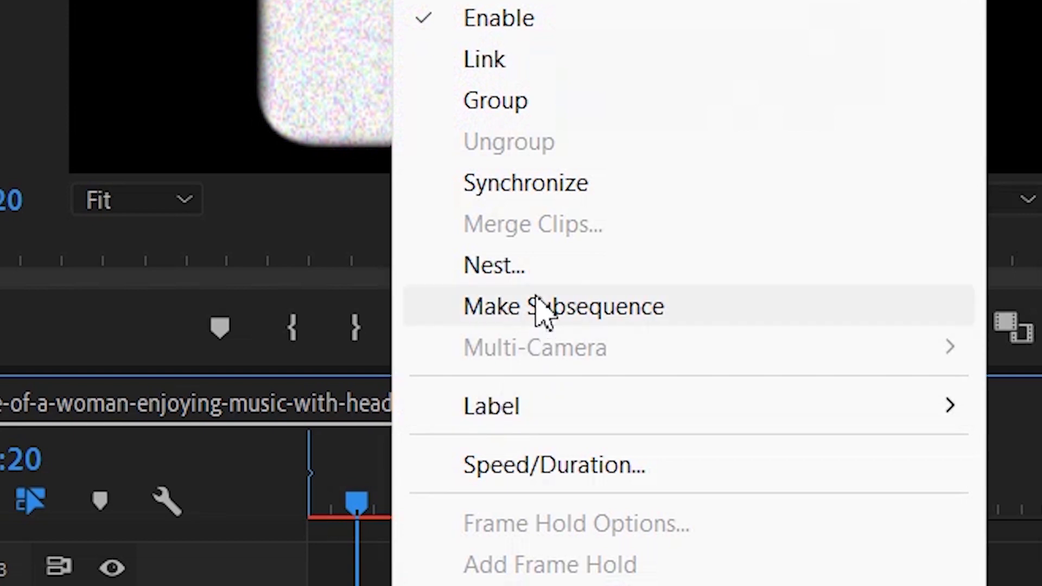
{"action": "left_click", "coordinate": [537, 269]}
{"action": "left_click", "coordinate": [285, 225]}
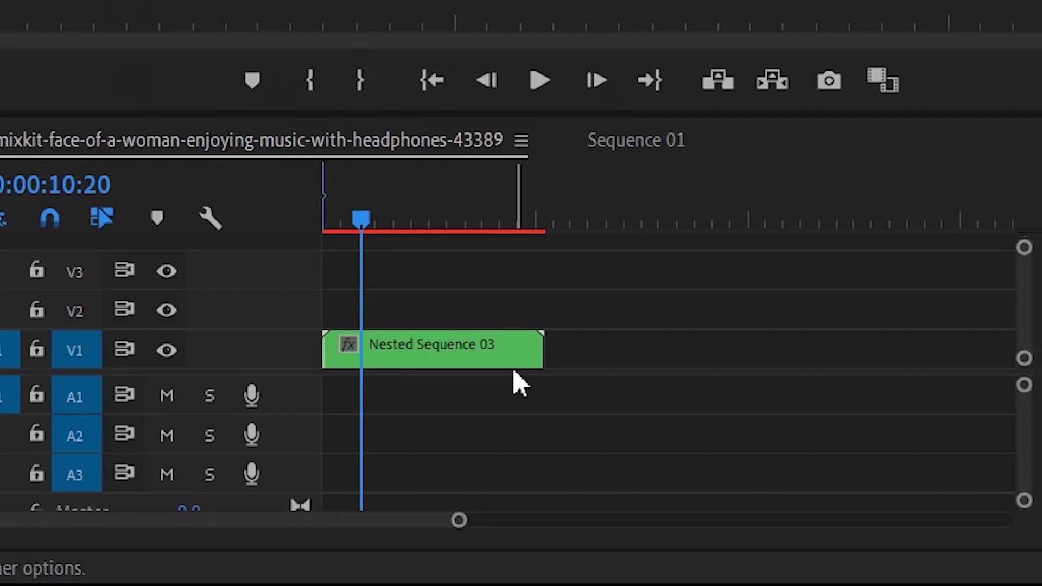
Open the Project panel and add the woman-with-headphones footage clip to V1
{"action": "left_click", "coordinate": [628, 143]}
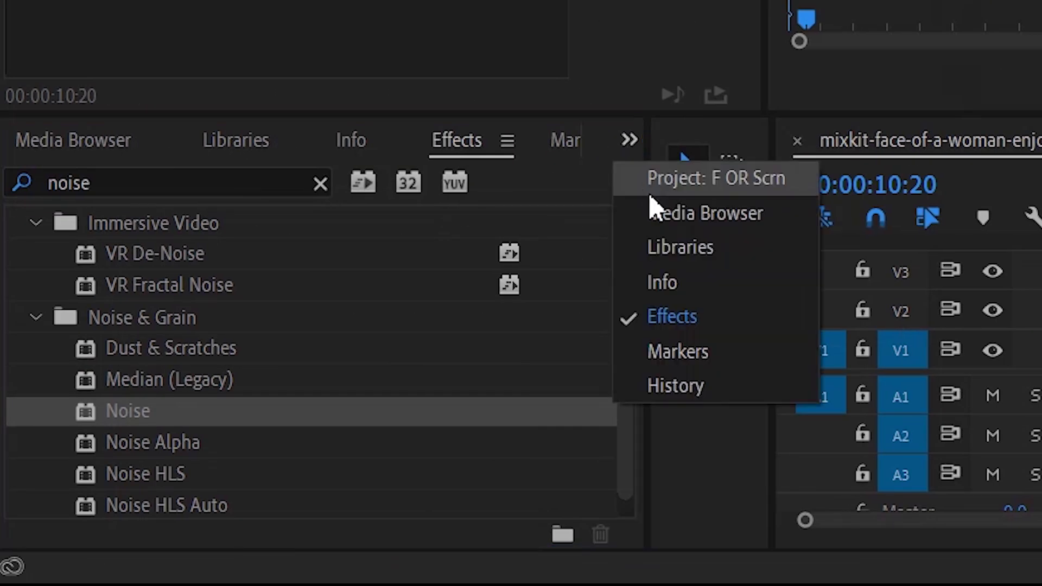
{"action": "left_click", "coordinate": [660, 185]}
{"action": "scroll", "coordinate": [266, 383], "scroll_direction": "up", "scroll_amount": 3}
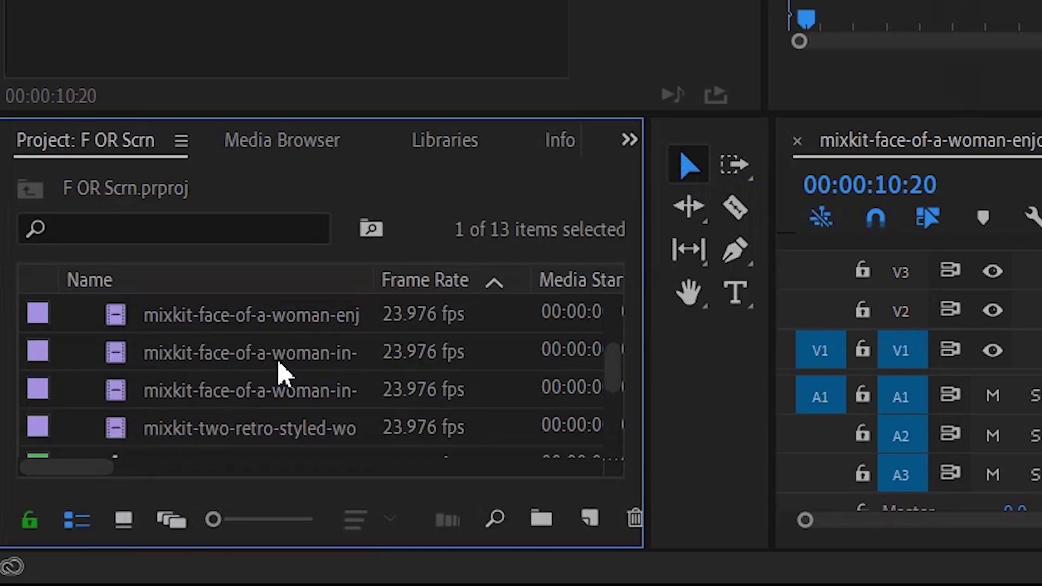
{"action": "left_click_drag", "start_coordinate": [278, 369], "coordinate": [1041, 399]}
{"action": "left_click_drag", "start_coordinate": [401, 400], "coordinate": [685, 380]}
Move Nested Sequence 03 to V2 above the footage at the start and trim it to match
{"action": "left_click_drag", "start_coordinate": [516, 358], "coordinate": [516, 309]}
{"action": "left_click_drag", "start_coordinate": [721, 365], "coordinate": [446, 368]}
{"action": "left_click_drag", "start_coordinate": [473, 306], "coordinate": [475, 307]}
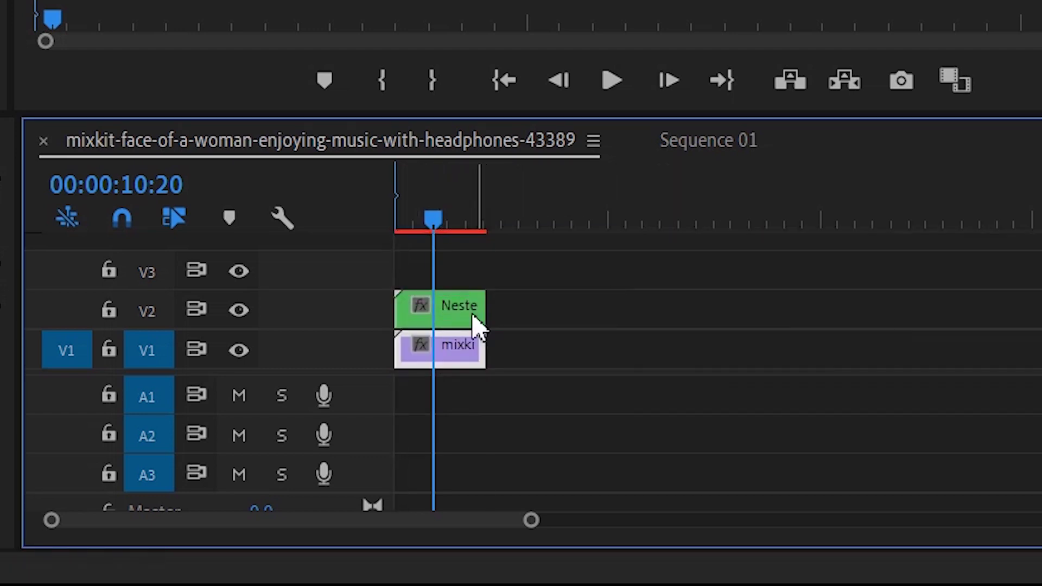
{"action": "left_click", "coordinate": [467, 318]}
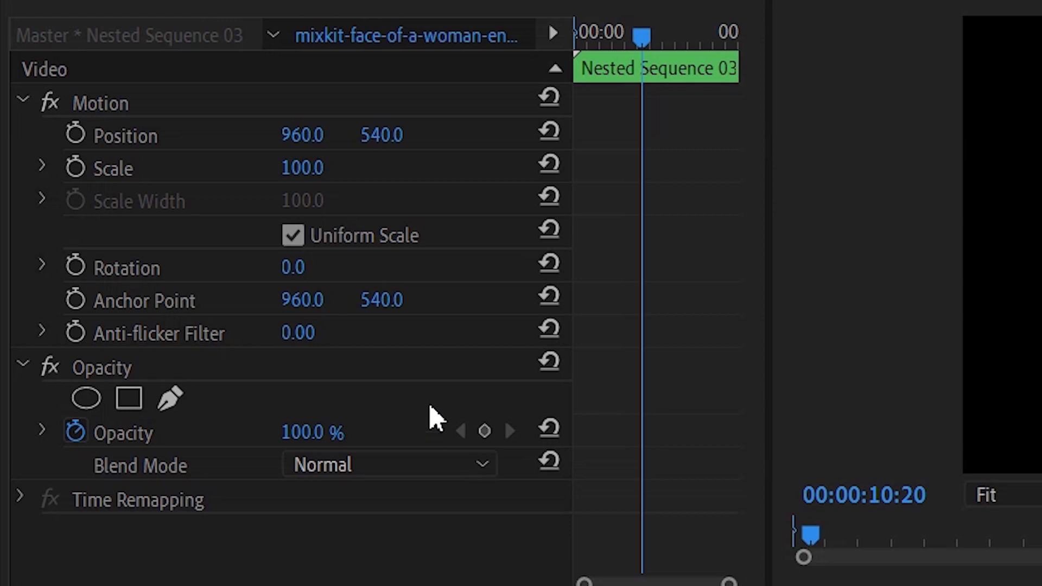
Set the nested matte's blend mode to Multiply and scale the footage up to 141
{"action": "left_click", "coordinate": [439, 465]}
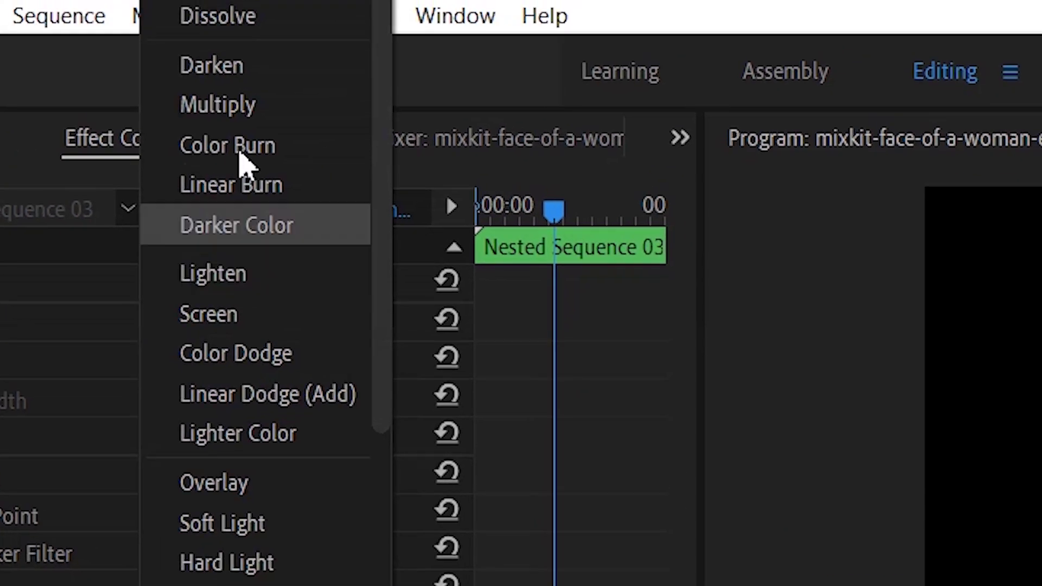
{"action": "left_click", "coordinate": [253, 109]}
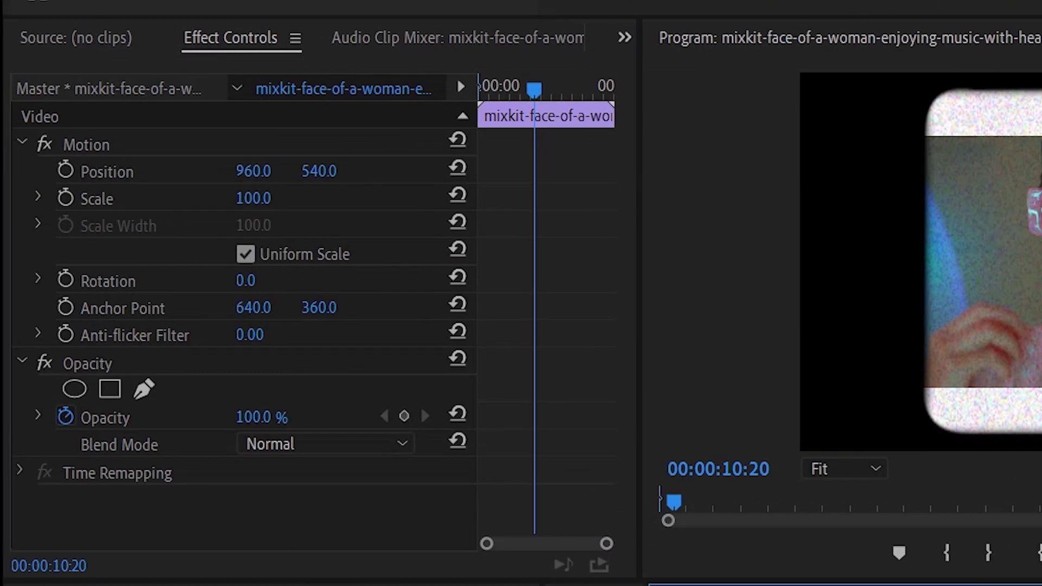
{"action": "left_click_drag", "start_coordinate": [253, 198], "coordinate": [292, 198]}
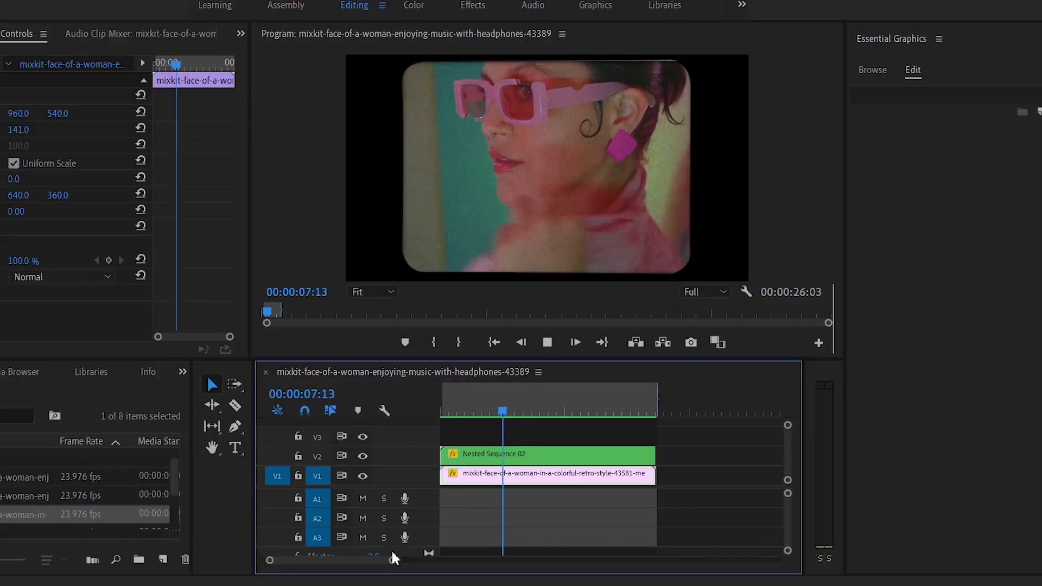
Stop playback and Alt-drag a copy of Nested Sequence 02 further along V2
{"action": "key", "text": "space"}
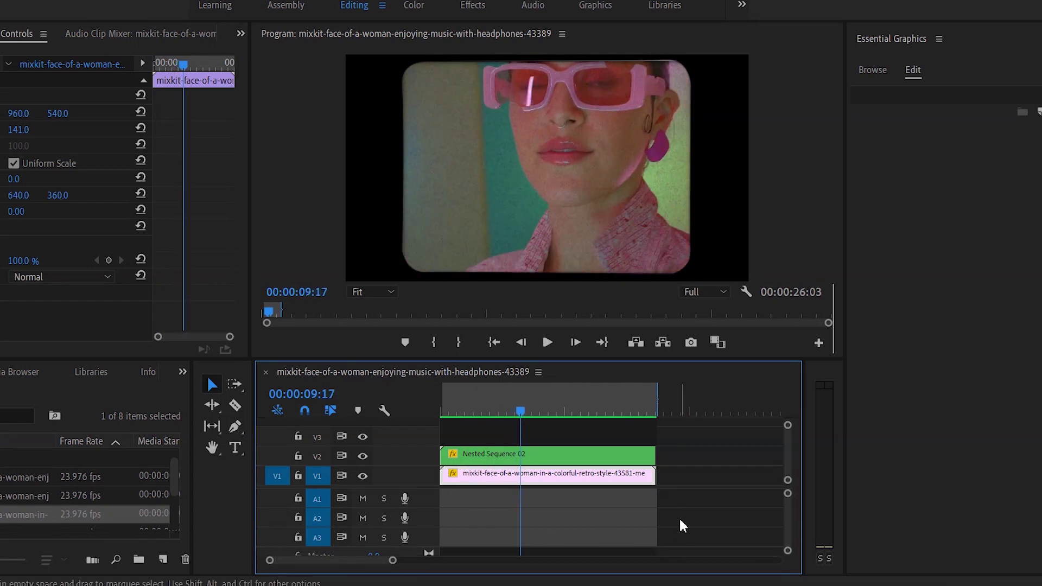
{"action": "left_click_drag", "start_coordinate": [399, 564], "coordinate": [457, 562]}
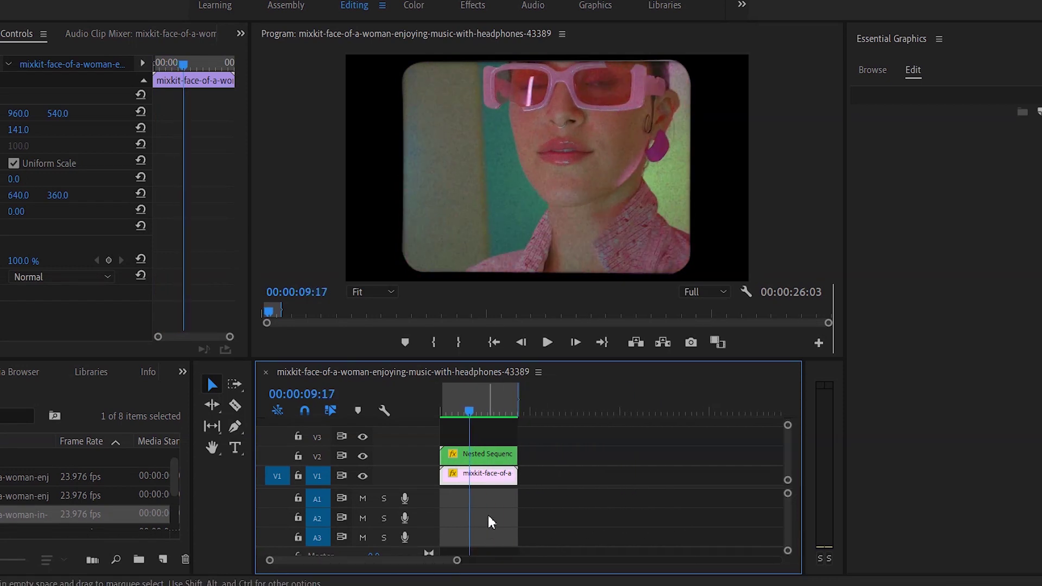
{"action": "left_click_drag", "start_coordinate": [487, 459], "coordinate": [582, 459]}
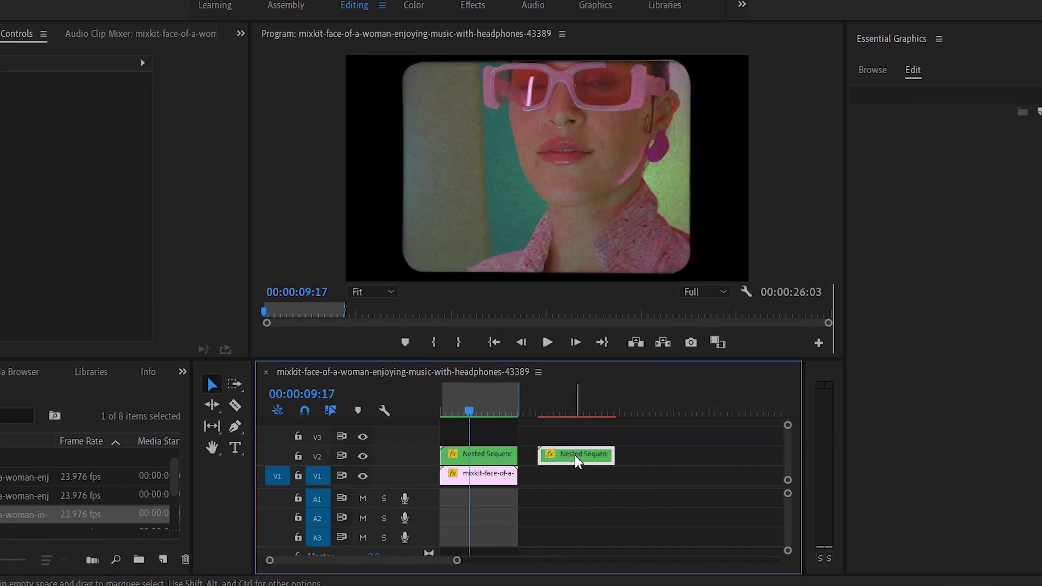
Open the copied nested sequence in its own timeline and select its Graphic clip
{"action": "double_click", "coordinate": [577, 460]}
{"action": "left_click", "coordinate": [515, 440]}
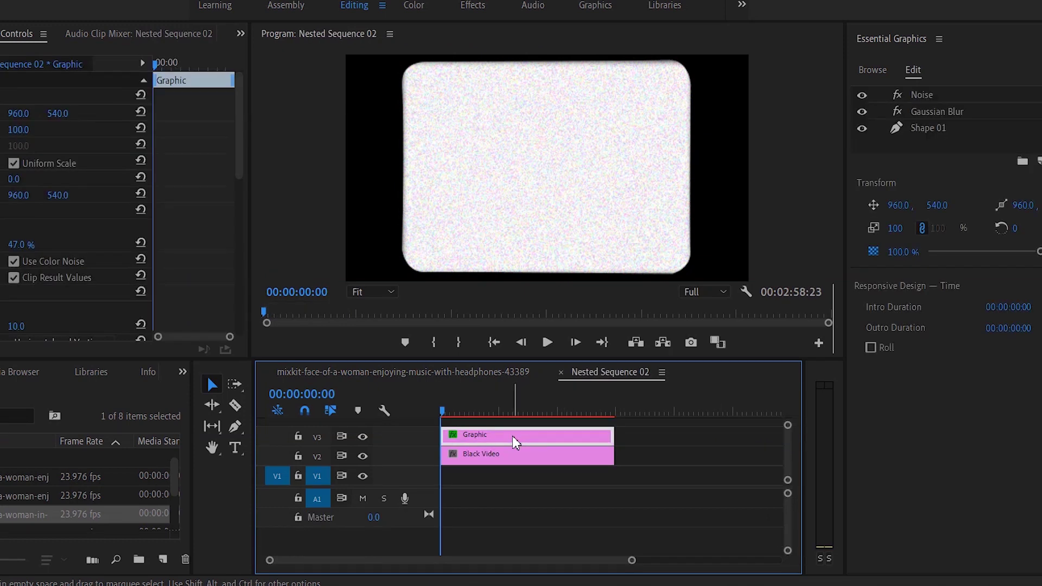
{"action": "scroll", "coordinate": [92, 216], "scroll_direction": "down", "scroll_amount": 3}
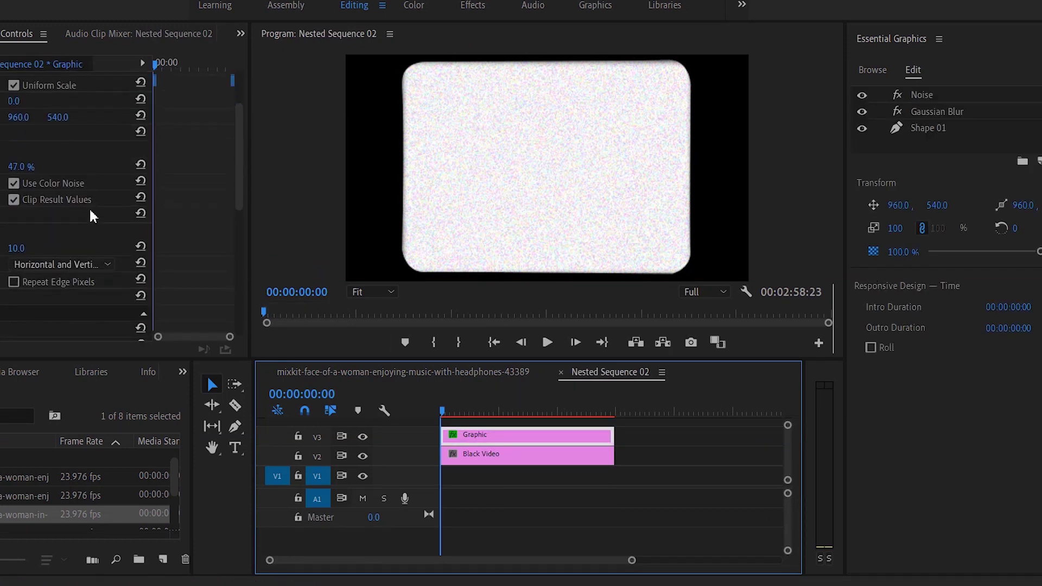
{"action": "scroll", "coordinate": [43, 249], "scroll_direction": "down", "scroll_amount": 8}
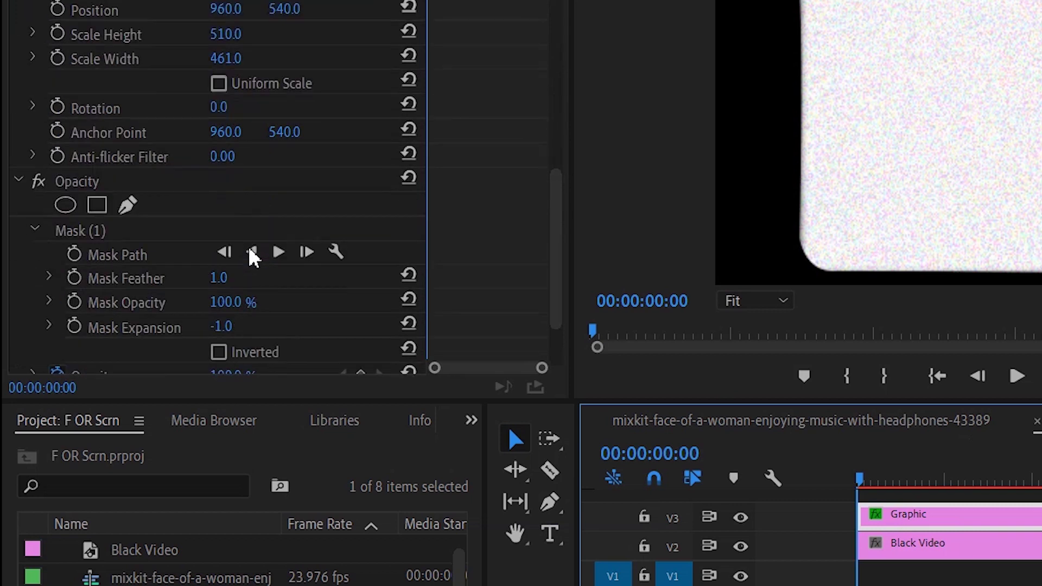
Delete the graphic's Mask (1) and set Scale Width to 647 and Scale Height to 534
{"action": "left_click", "coordinate": [102, 232]}
{"action": "key", "text": "Delete"}
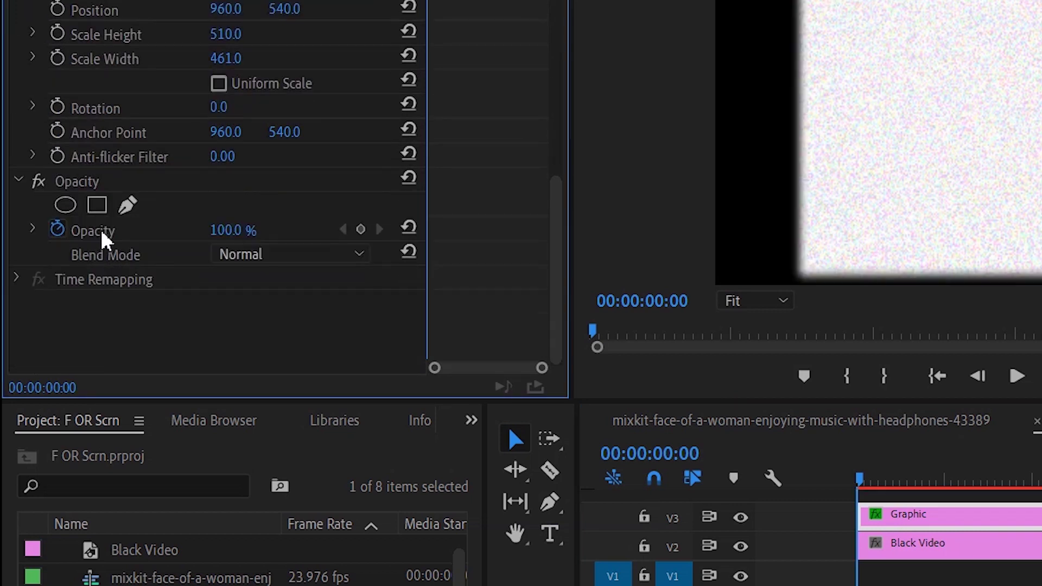
{"action": "scroll", "coordinate": [293, 241], "scroll_direction": "up", "scroll_amount": 2}
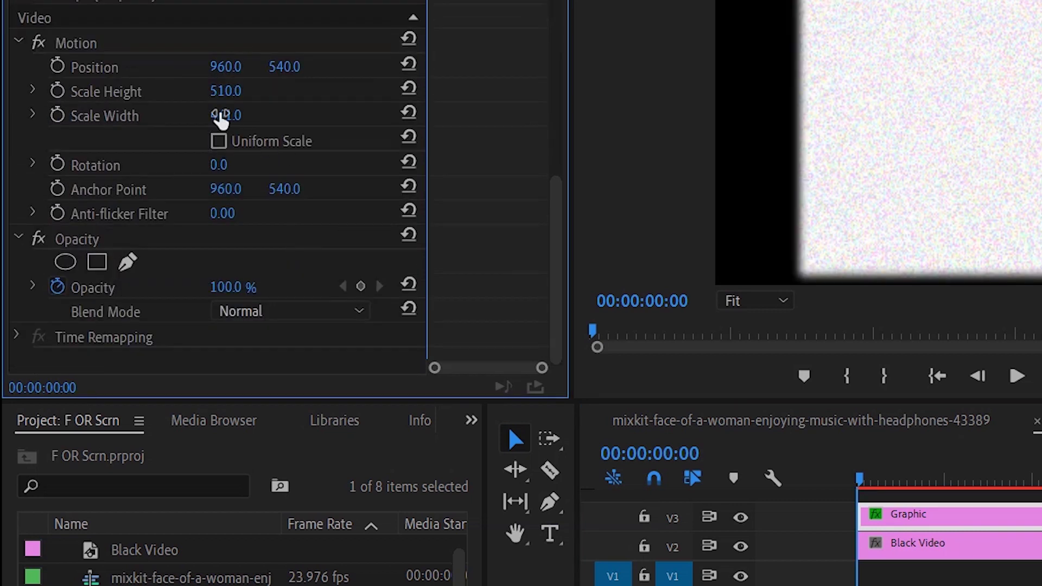
{"action": "left_click_drag", "start_coordinate": [224, 125], "coordinate": [324, 115]}
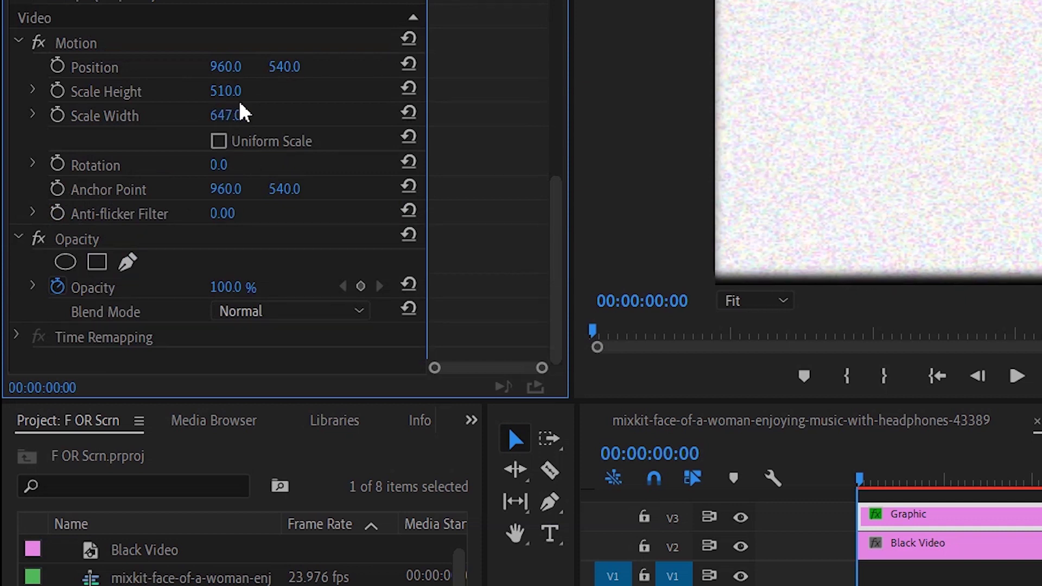
{"action": "left_click_drag", "start_coordinate": [226, 91], "coordinate": [193, 91]}
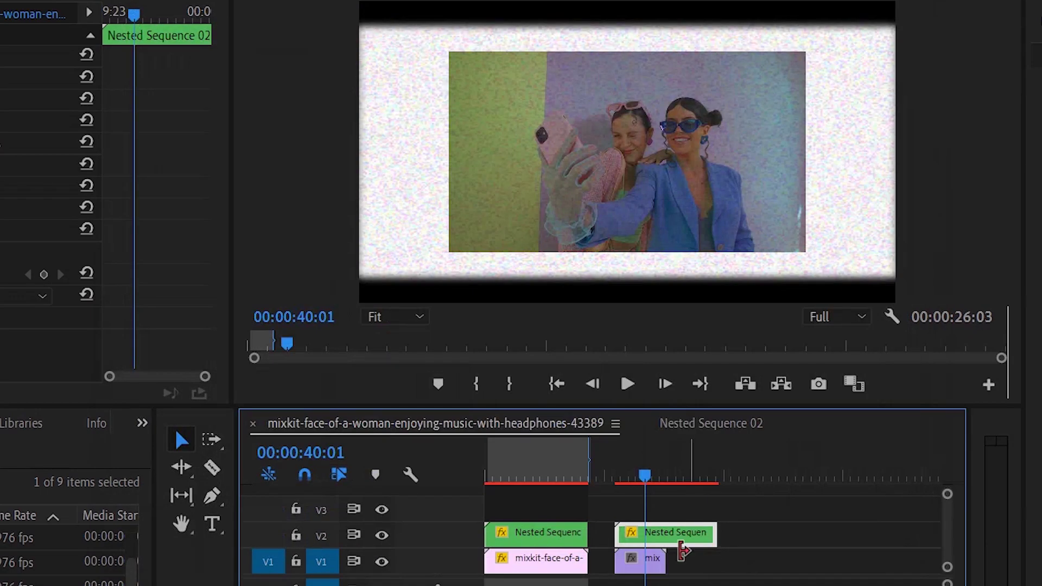
Extend the copied matte clip's end and scale the two-women V1 footage to 189
{"action": "mouse_move", "coordinate": [708, 565]}
{"action": "left_mouse_down"}
{"action": "mouse_move", "coordinate": [719, 564]}
{"action": "mouse_move", "coordinate": [650, 550]}
{"action": "left_mouse_up"}
{"action": "left_click", "coordinate": [649, 567]}
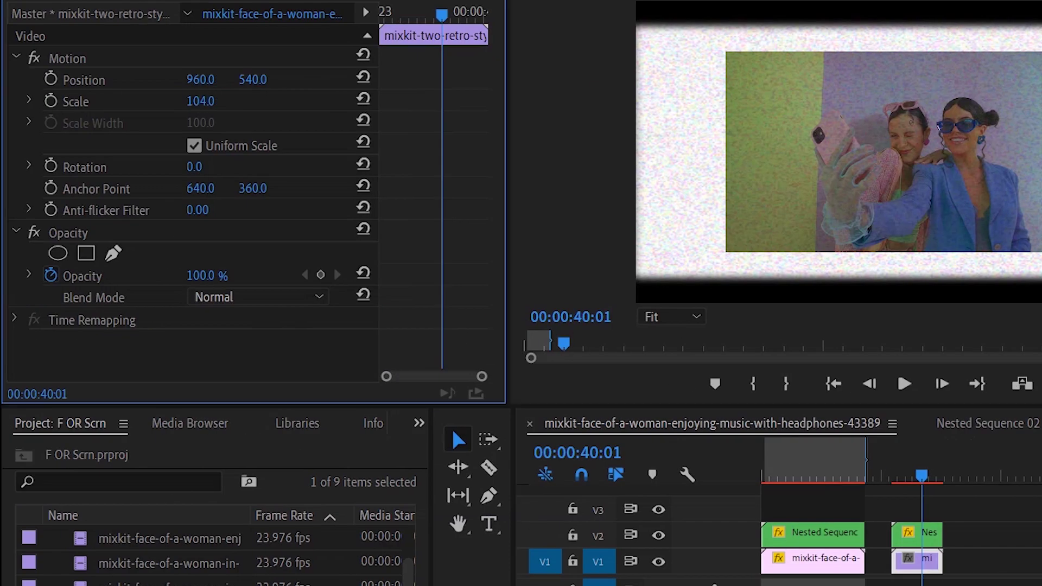
{"action": "left_click_drag", "start_coordinate": [200, 100], "coordinate": [234, 100]}
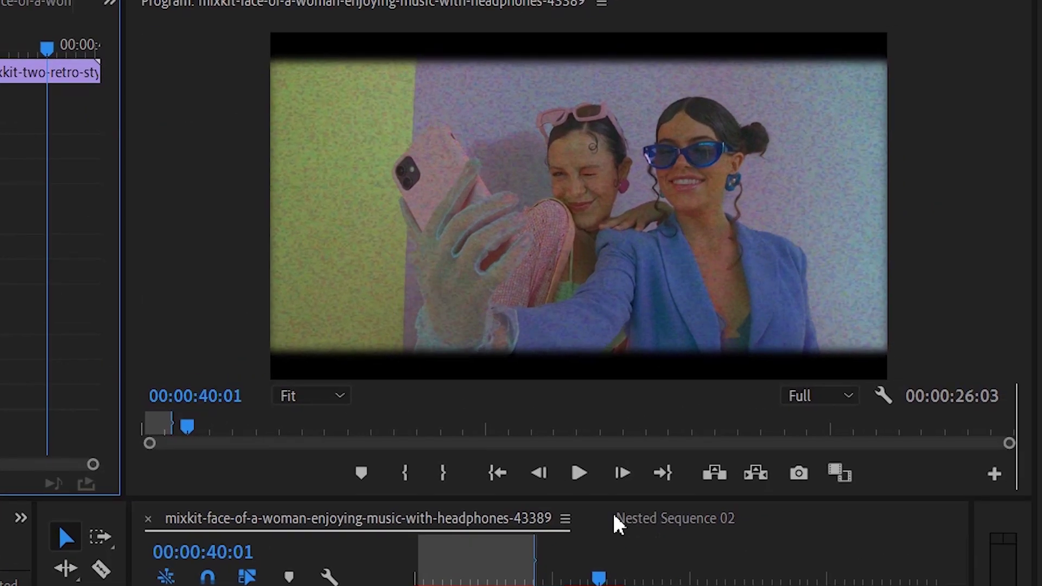